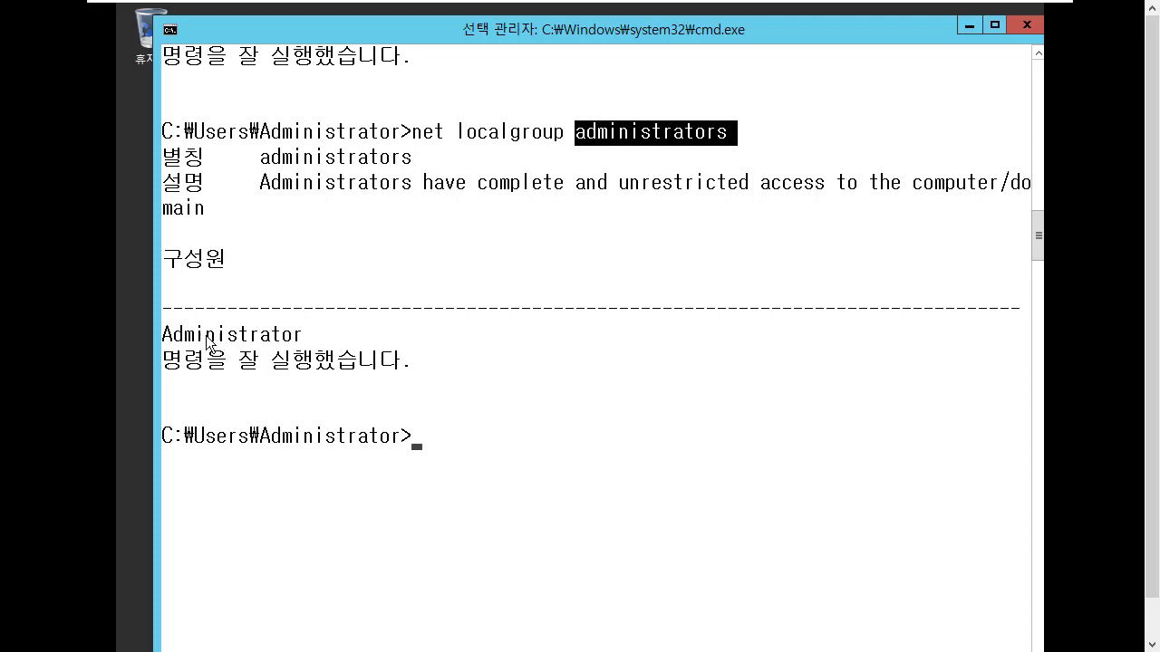
- Review the administrators group name and its Administrator member in the net localgroup output
left_click_drag(167, 338, 314, 341)
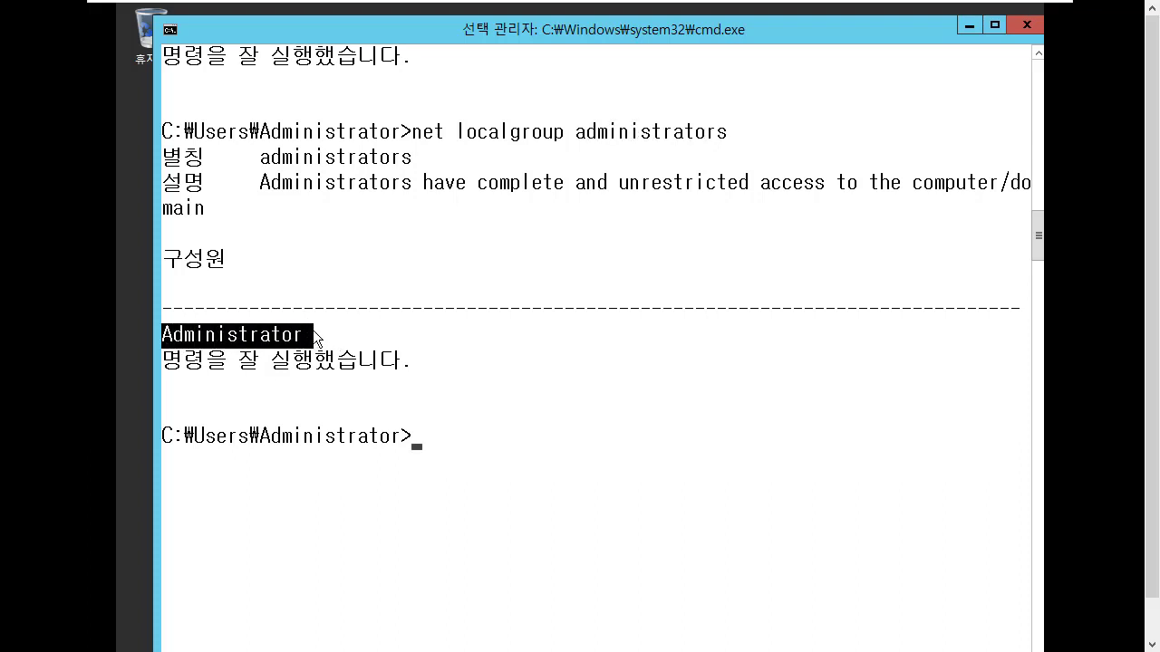
left_click_drag(575, 128, 730, 136)
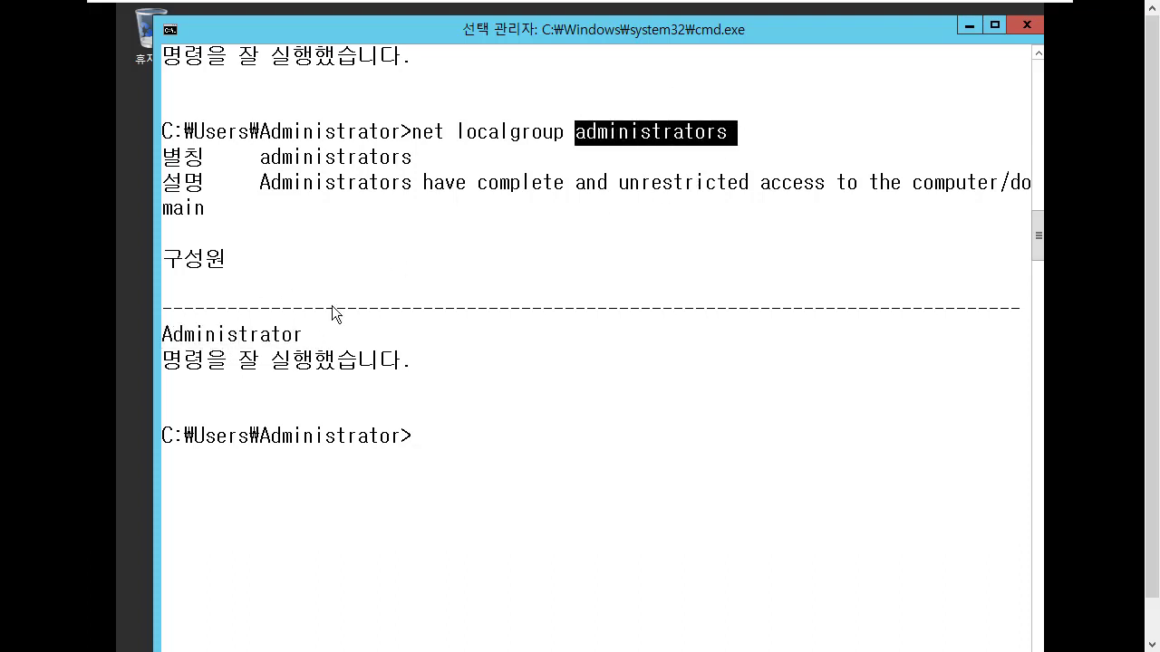
scroll(428, 246, "up", 7)
scroll(429, 257, "down", 10)
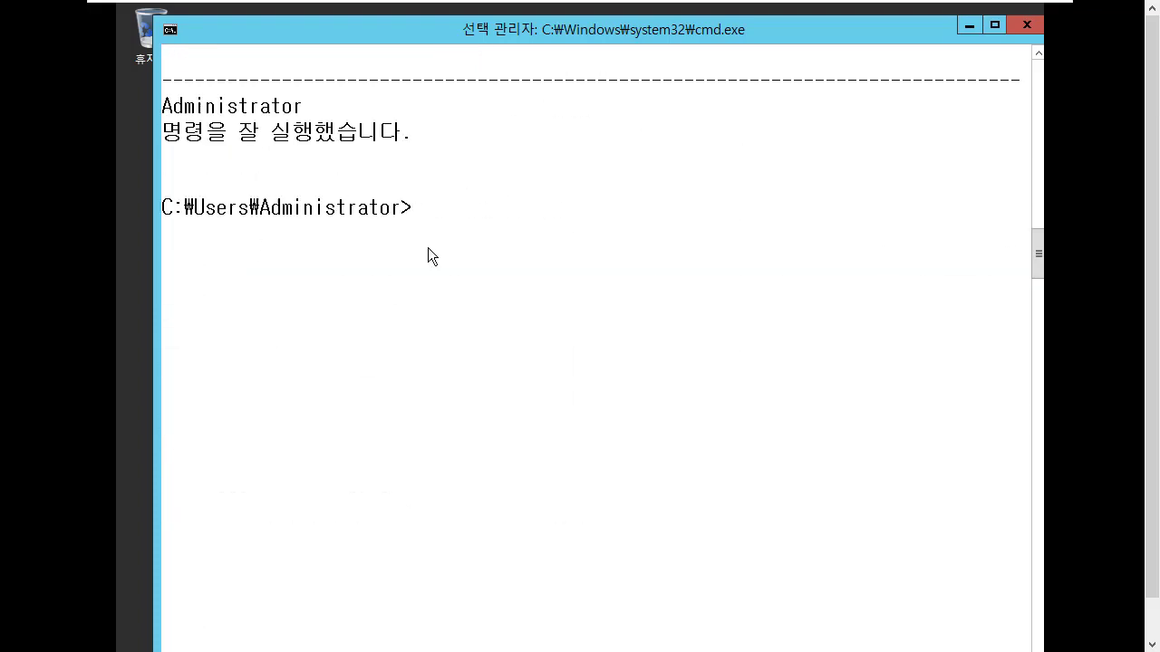
- Try to create a local user account named test2 by running net user test2 /add
type("ne")
key("BackSpace")
key("BackSpace")
type("net user")
key("BackSpace")
key("BackSpace")
key("BackSpace")
key("BackSpace")
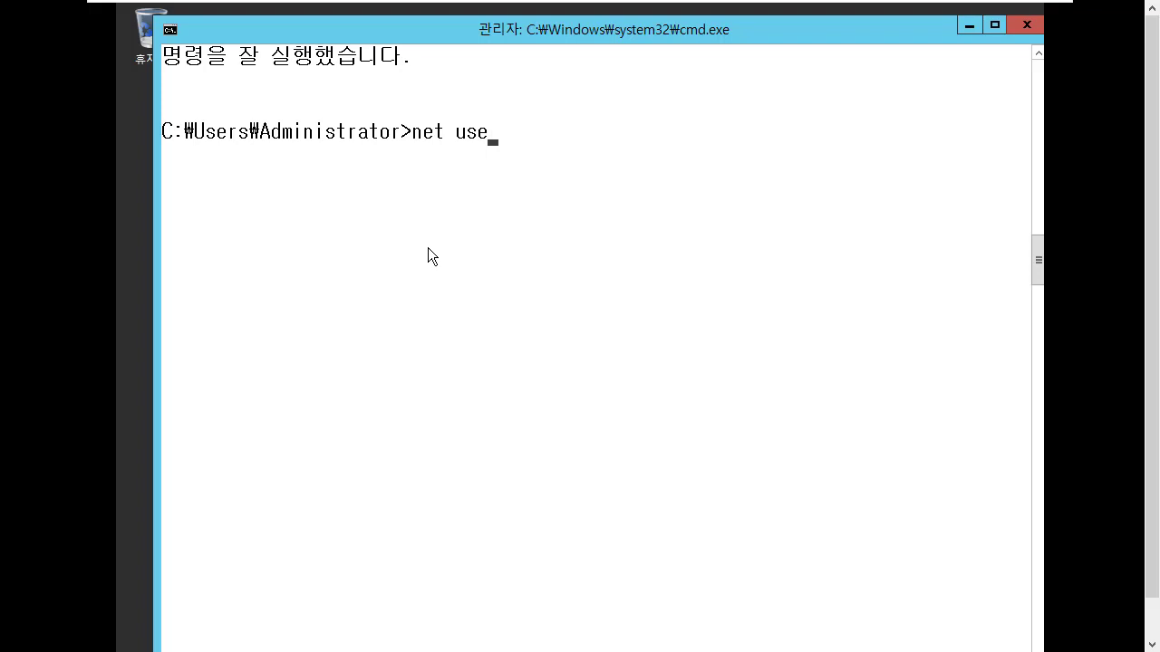
type("user ha")
key("BackSpace")
key("BackSpace")
type("test3")
key("BackSpace")
type("2 /add")
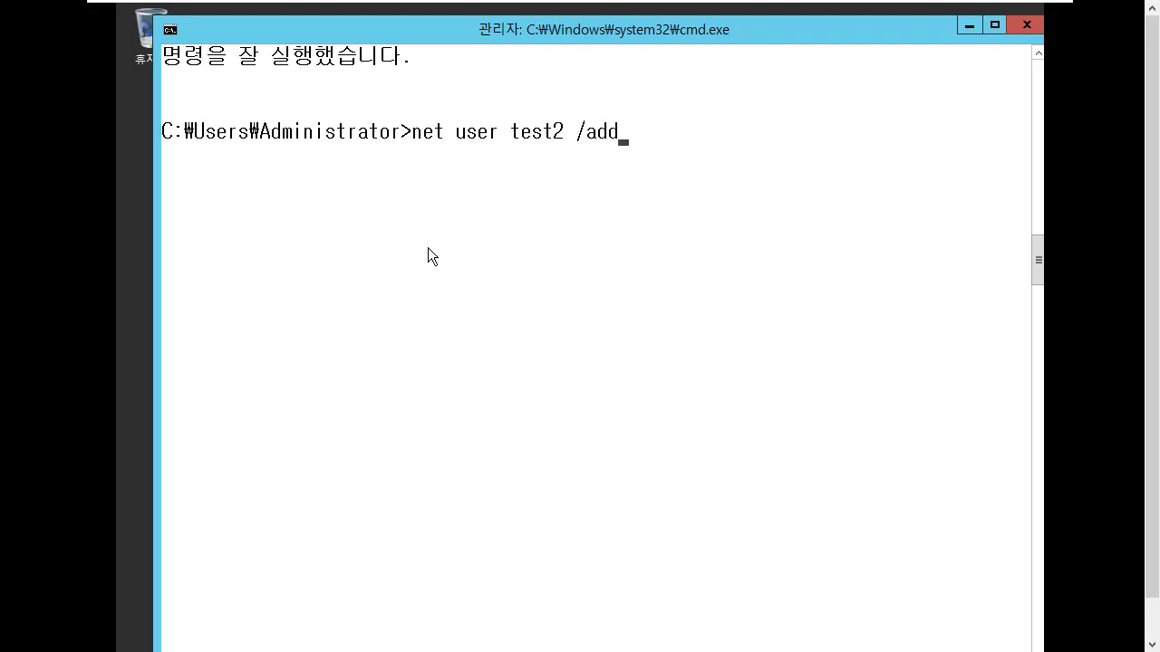
key("Return")
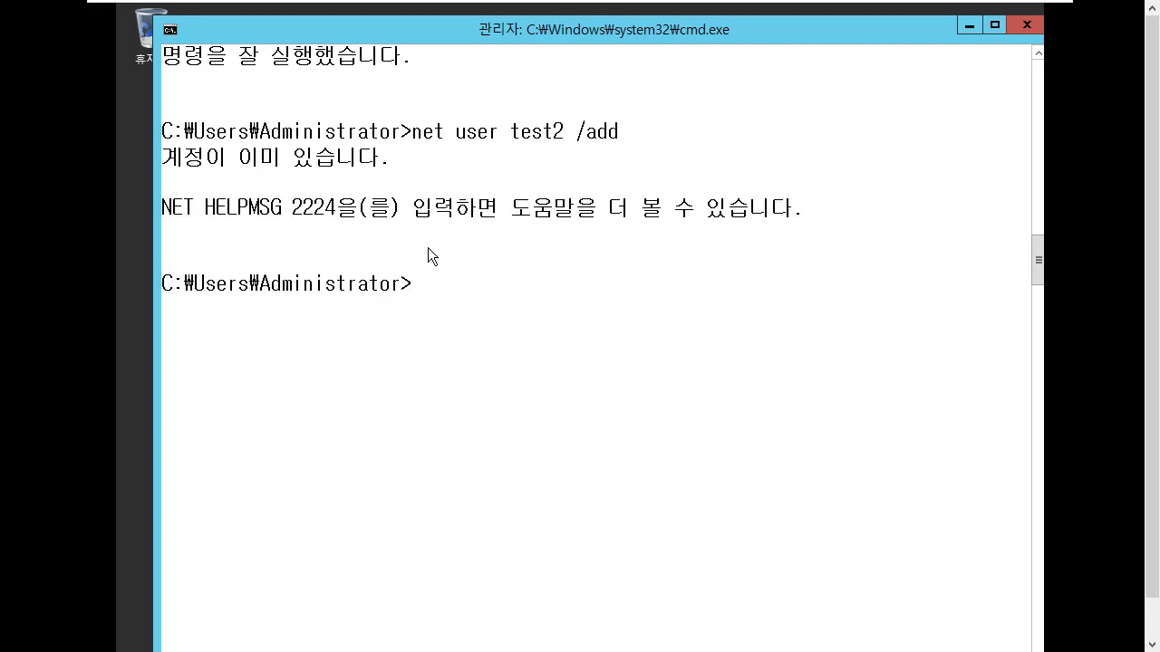
- Create a local user account named test3 by running net user test3 /add
key("Up")
key("Left")
key("Left")
key("Left")
key("Left")
key("Left")
key("Left")
key("Delete")
type("3")
key("Return")
- List the local user accounts with net user and check the test3 entry and the earlier commands
type("net user")
key("Return")
scroll(411, 276, "down", 3)
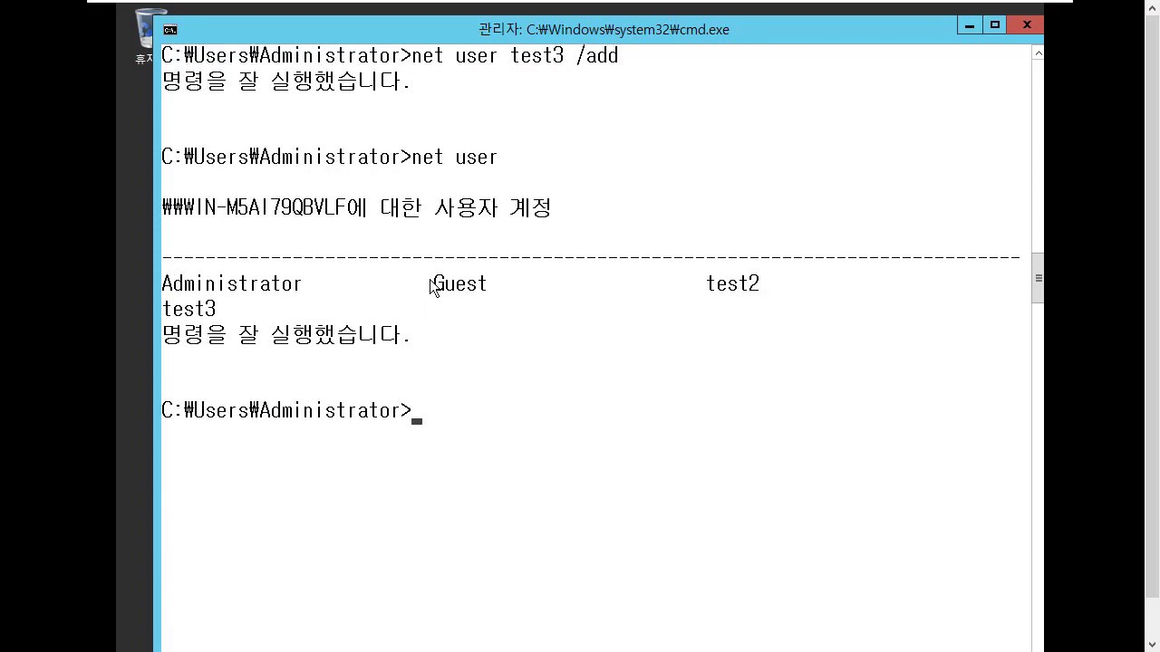
double_click(216, 312)
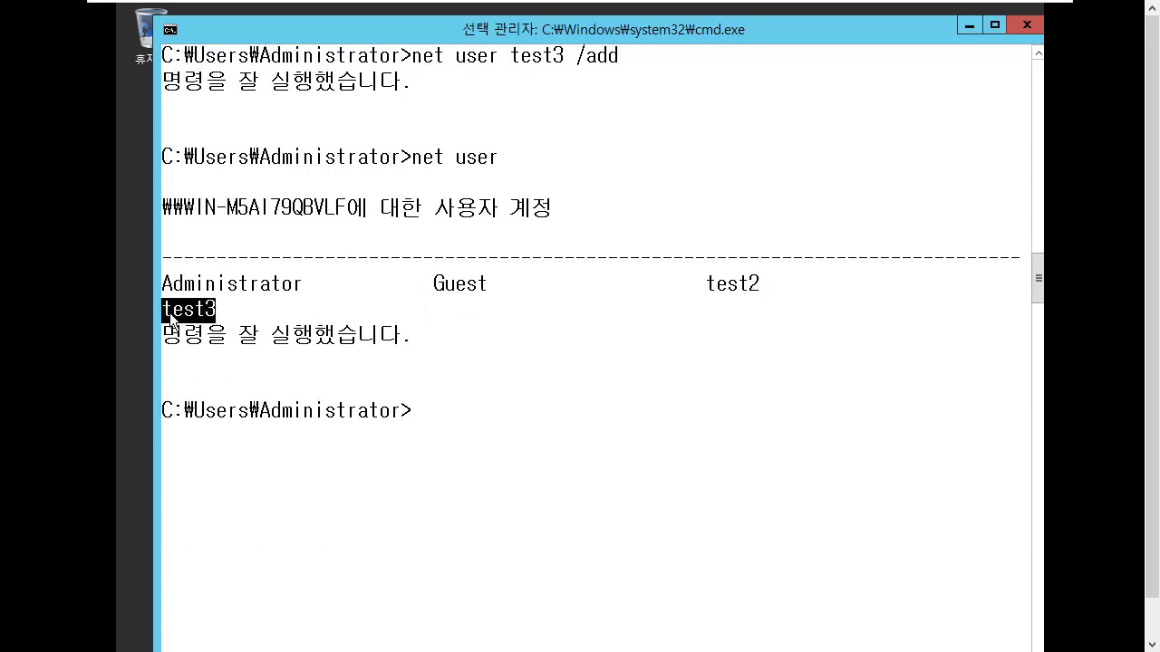
left_click(548, 210)
scroll(567, 191, "up", 7)
scroll(567, 191, "up", 3)
left_click_drag(416, 363, 564, 363)
left_click(678, 362)
scroll(675, 322, "down", 4)
scroll(675, 322, "down", 5)
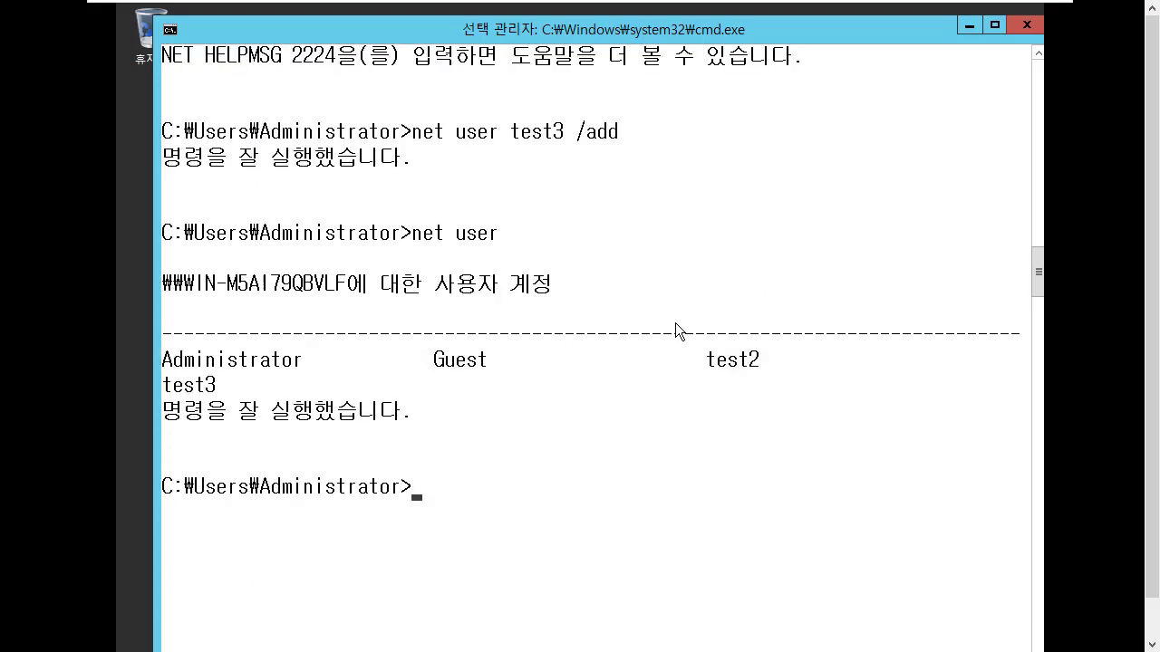
- Add test3 to the administrators group with net localgroup administrators test3 /add, and list the group's members
type("net localgroup")
key("BackSpace")
key("BackSpace")
key("BackSpace")
key("BackSpace")
key("BackSpace")
type("group")
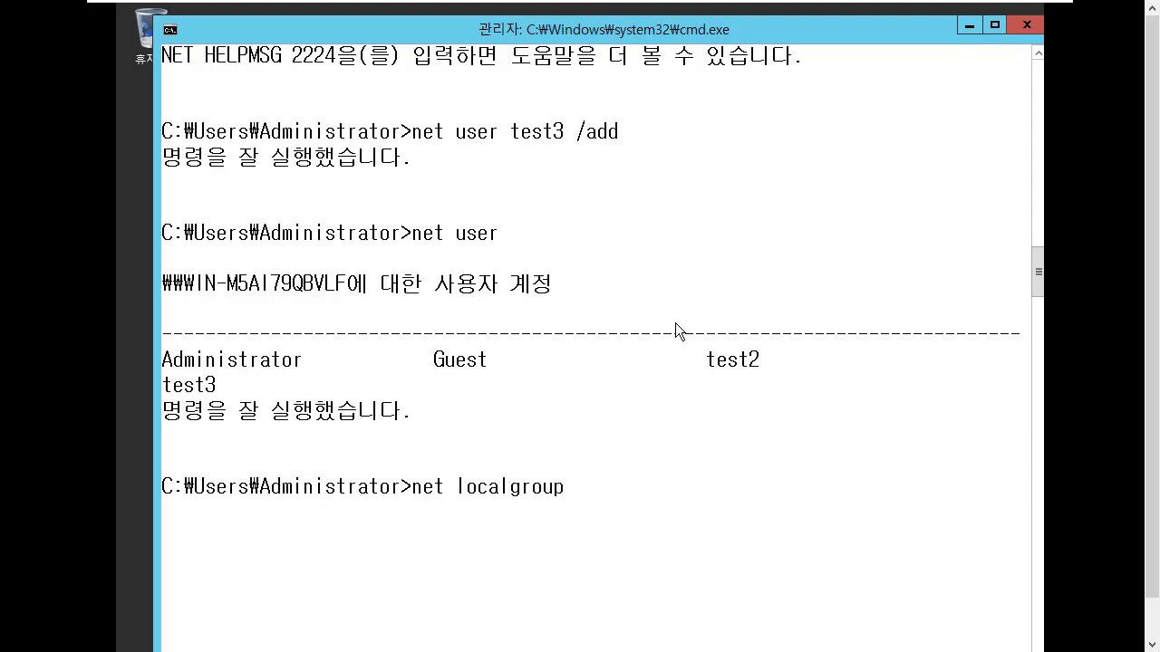
type(" administa")
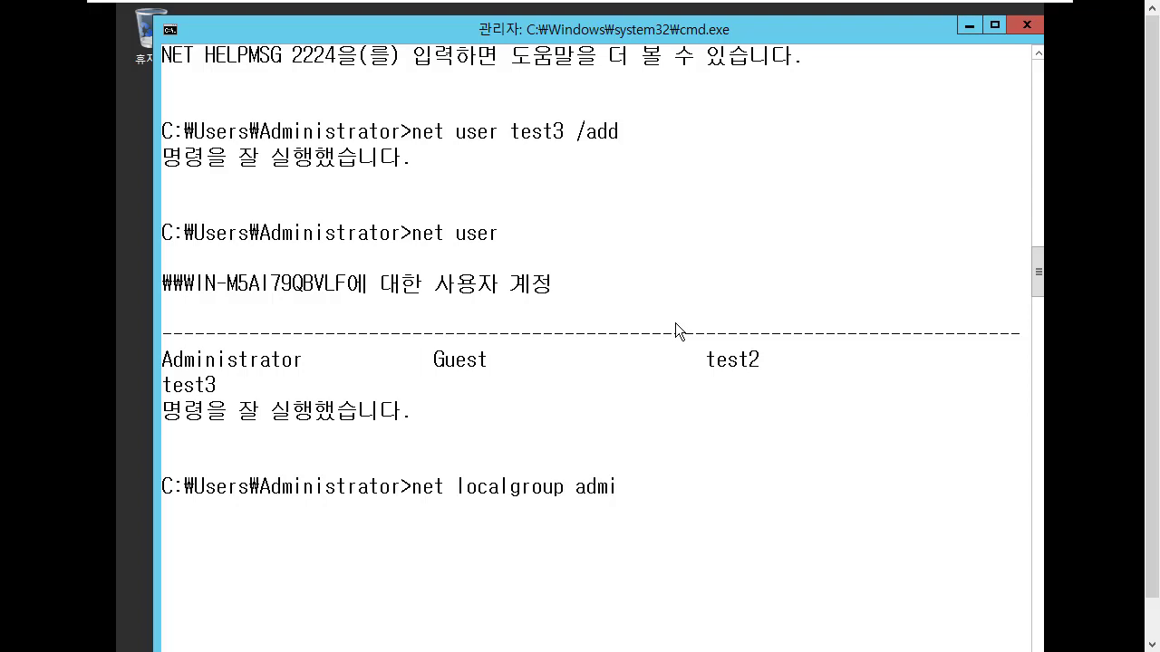
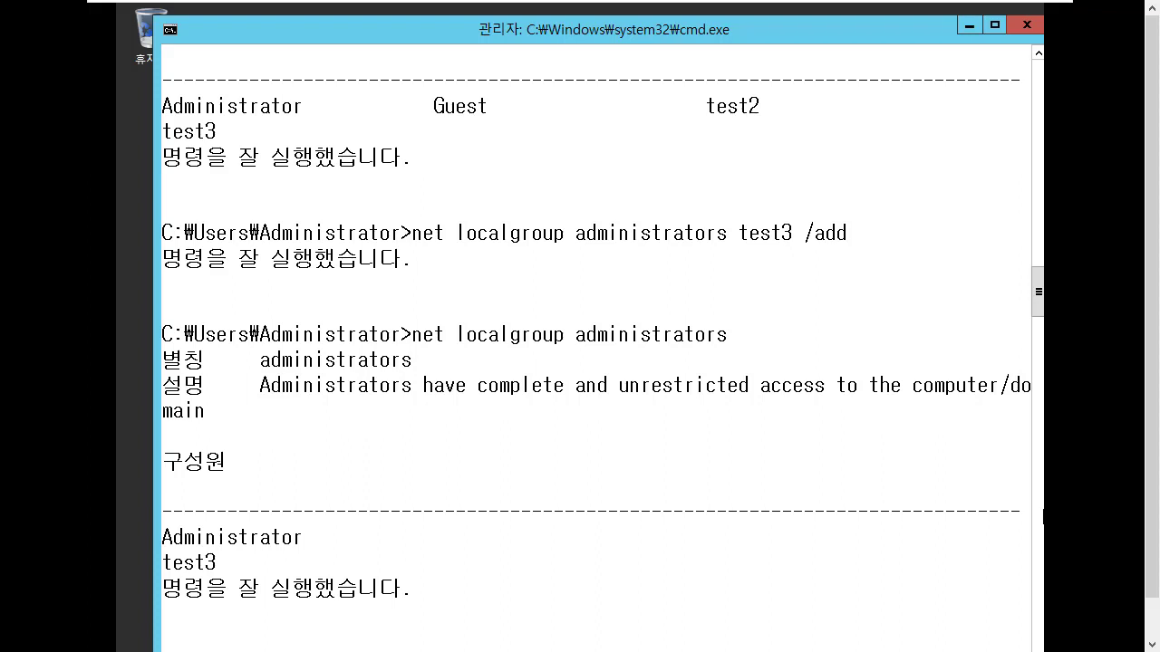
- Examine the test3 entry in the administrators member list and the net localgroup commands for adding and listing members
left_click(220, 411)
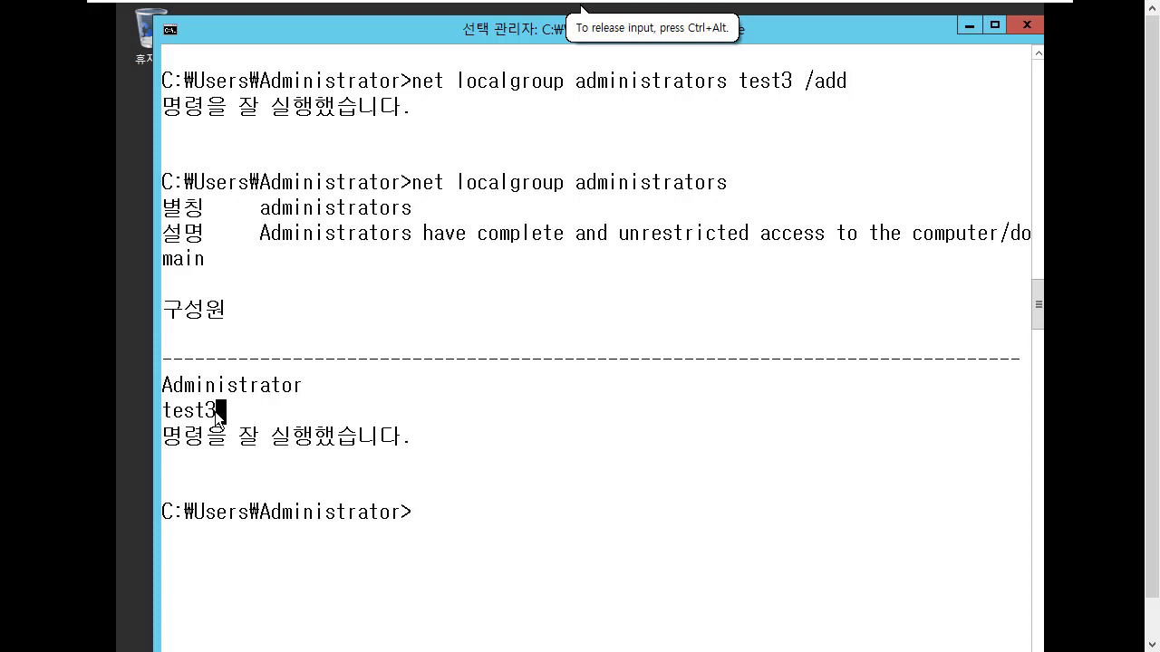
left_click_drag(163, 411, 214, 414)
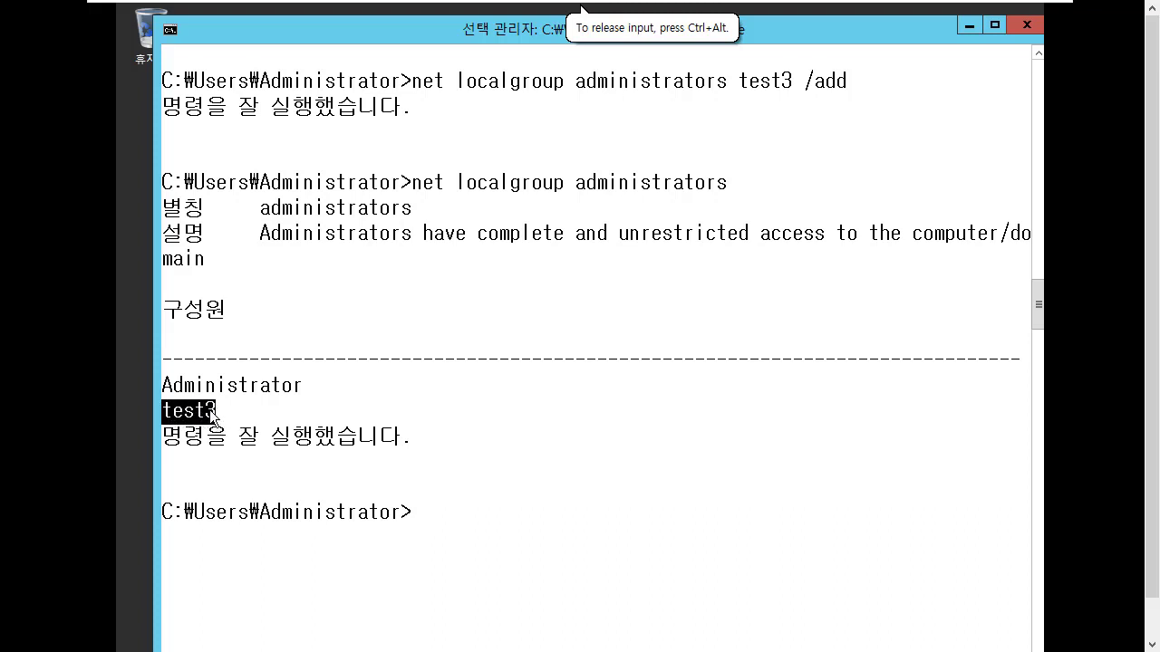
left_click_drag(414, 185, 683, 185)
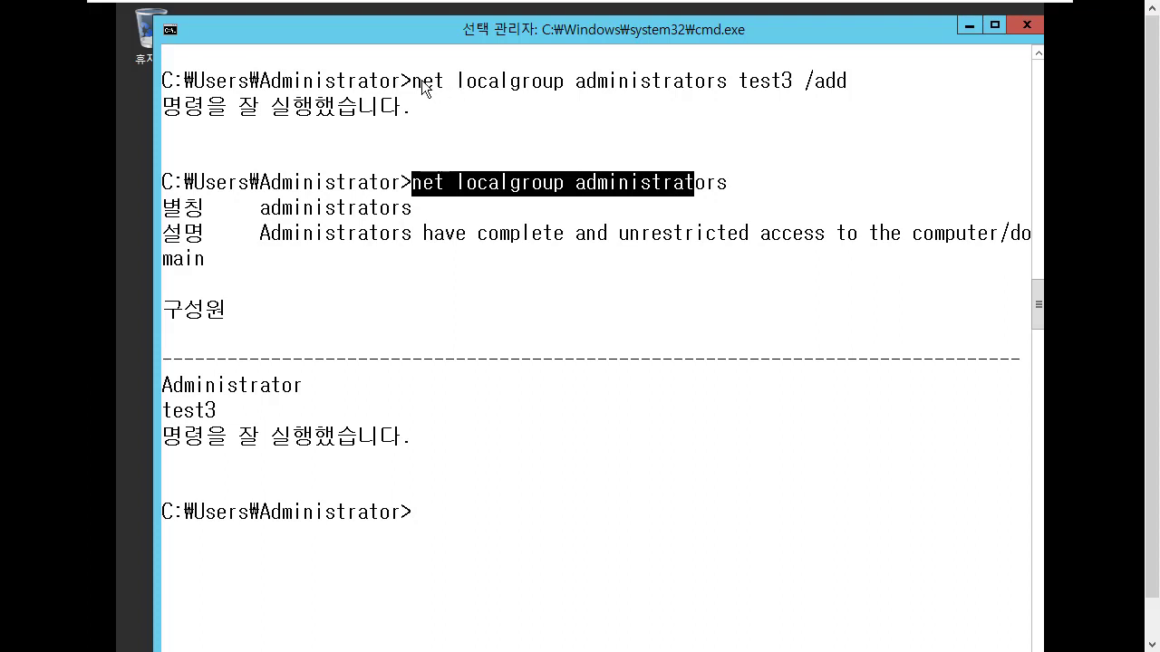
left_click_drag(414, 87, 792, 86)
left_click(784, 89)
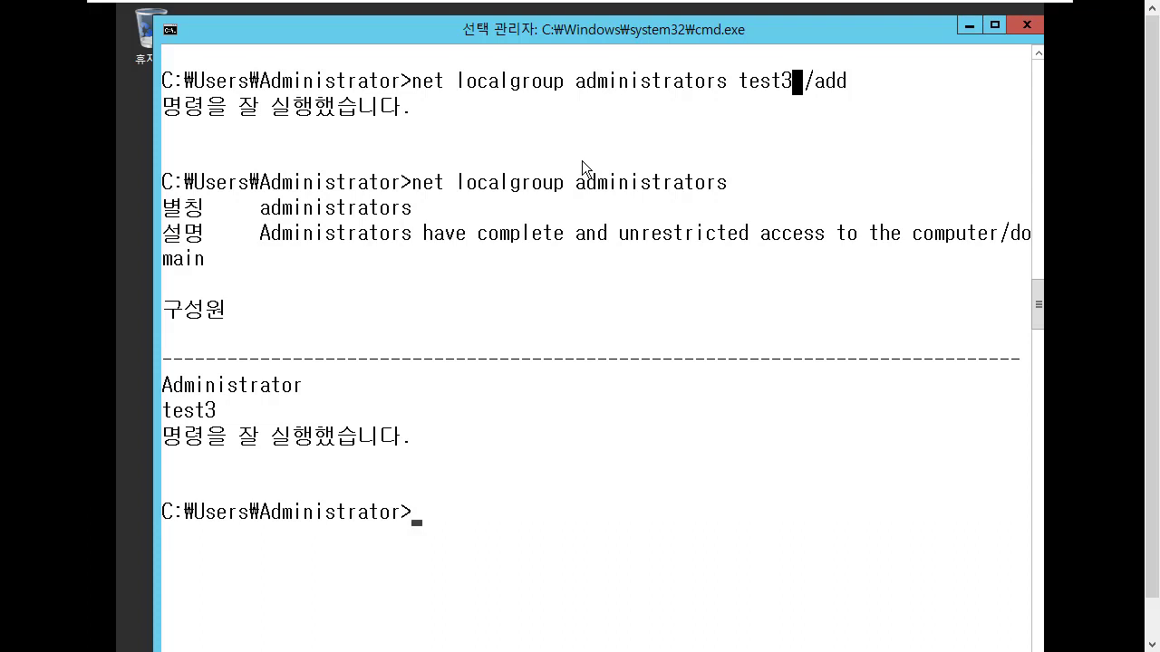
left_click_drag(413, 80, 580, 87)
left_click(566, 124)
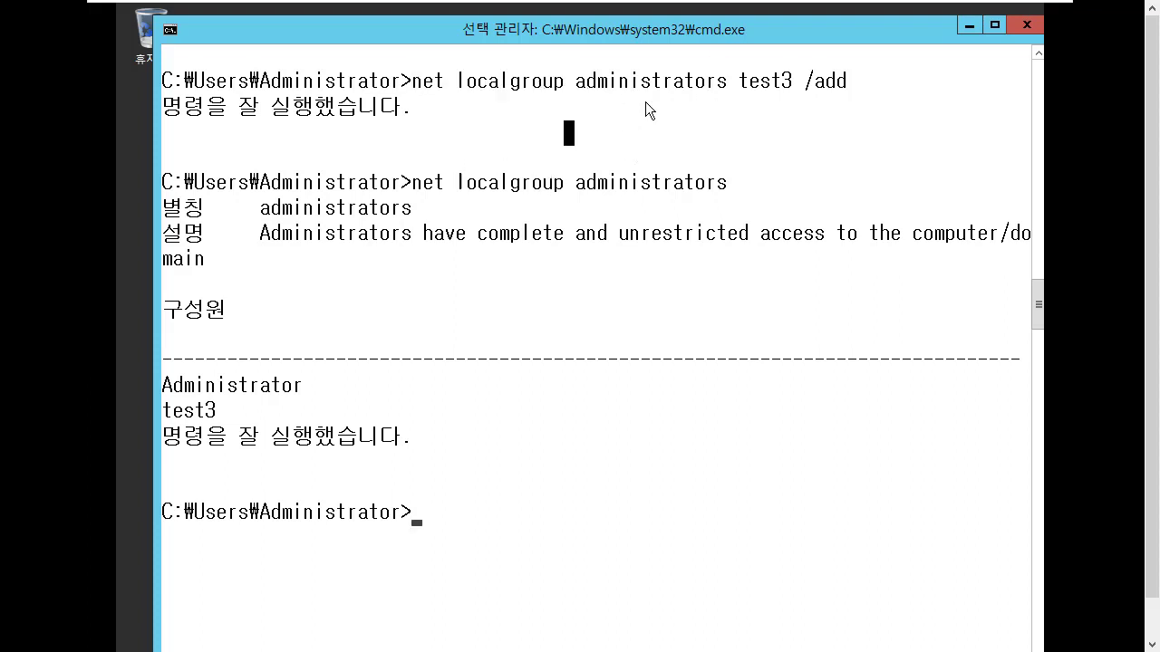
left_click_drag(576, 82, 710, 80)
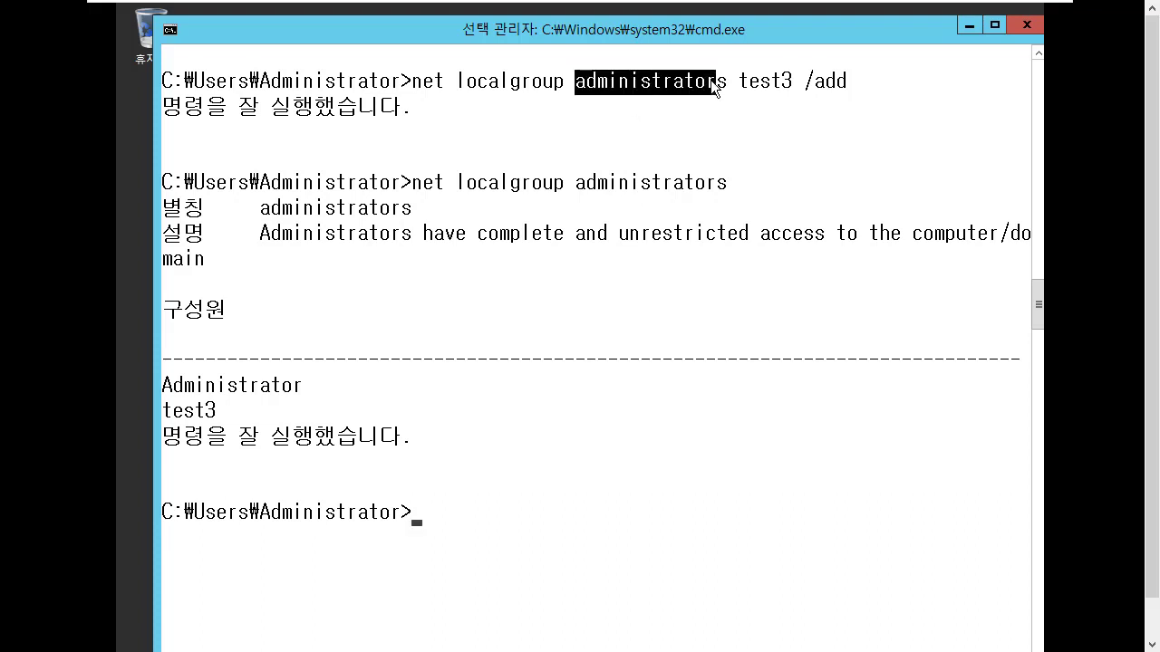
scroll(633, 106, "up", 2)
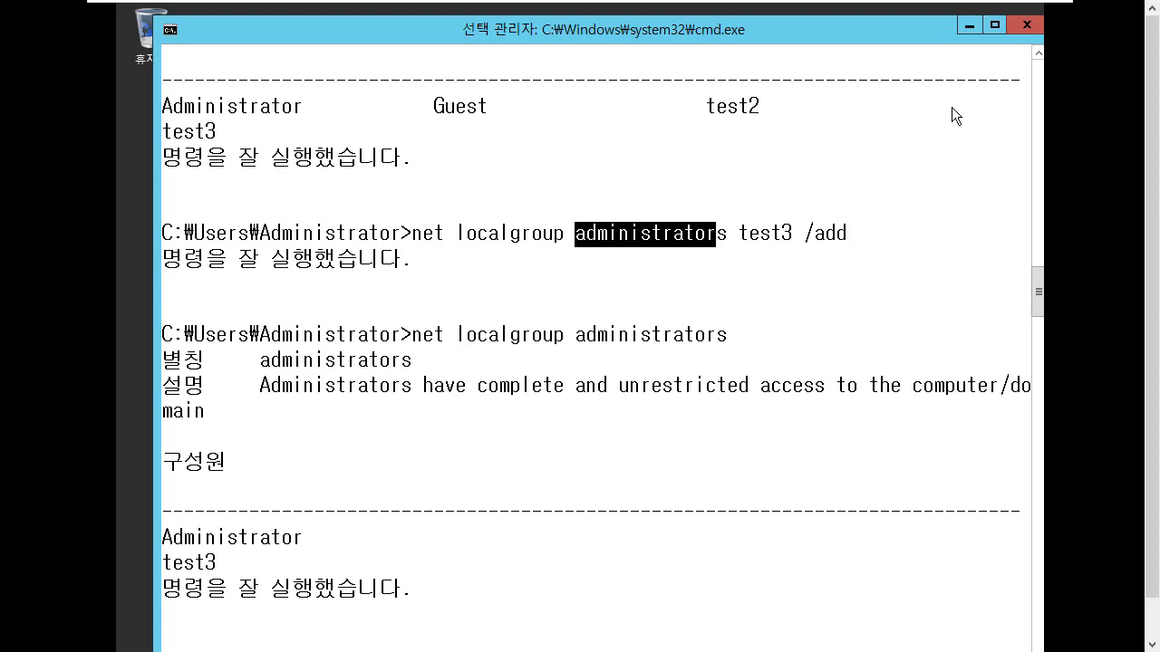
- Minimize the command prompt and open the Administrative Tools (관리 도구) folder from the Start screen
left_click(967, 27)
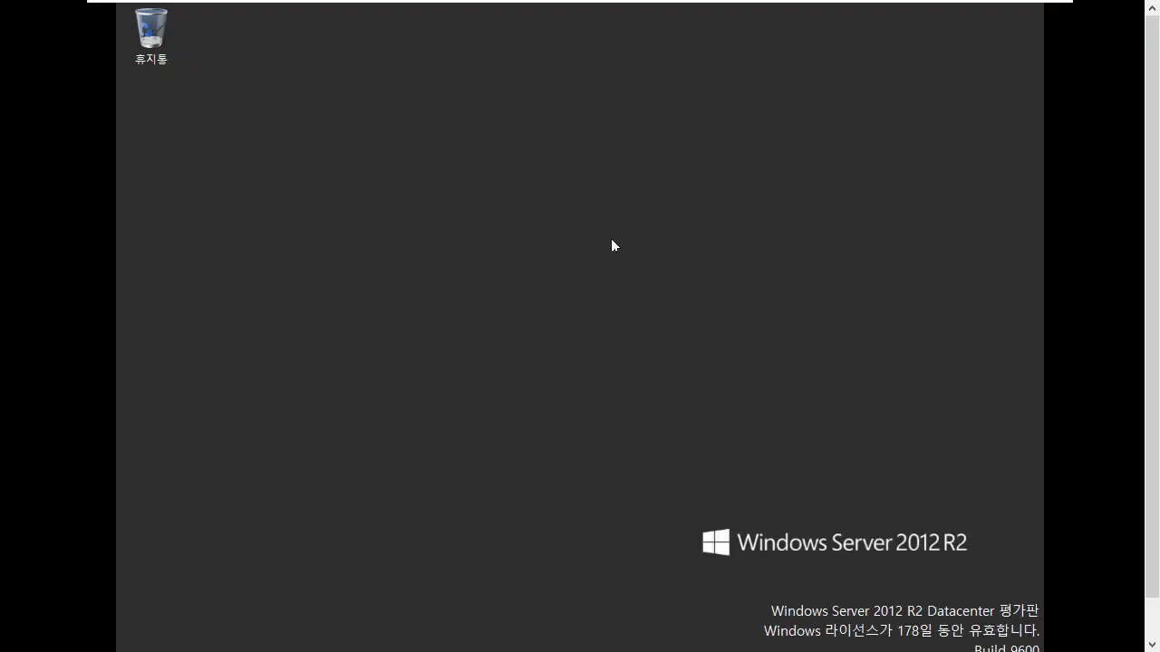
key("super")
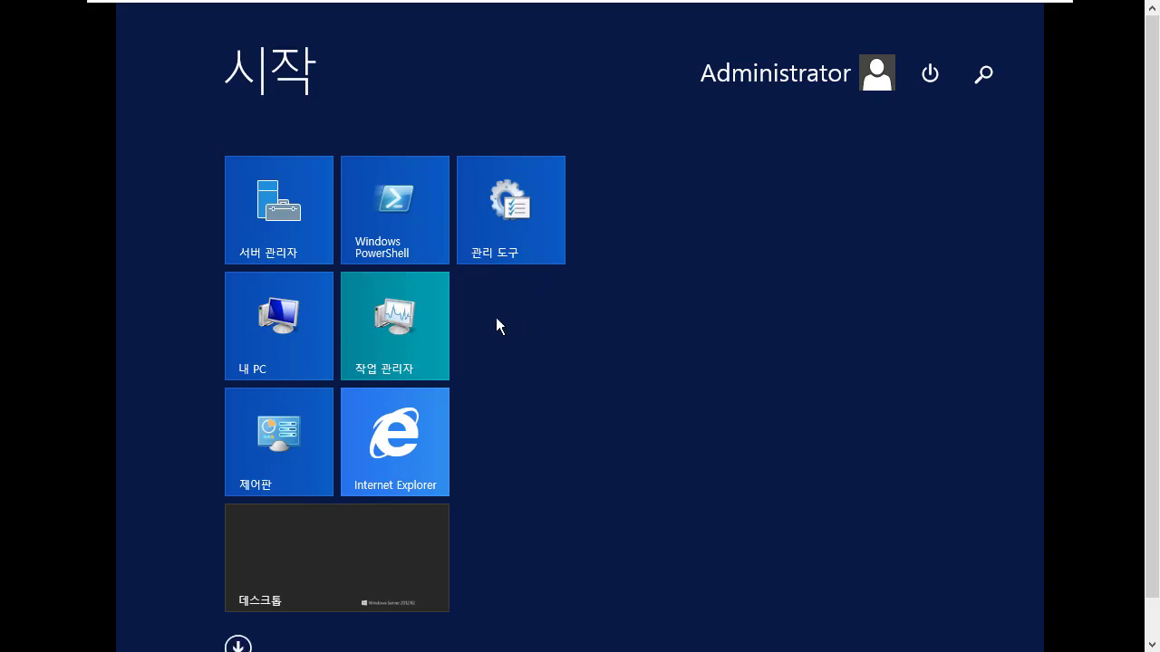
key("super")
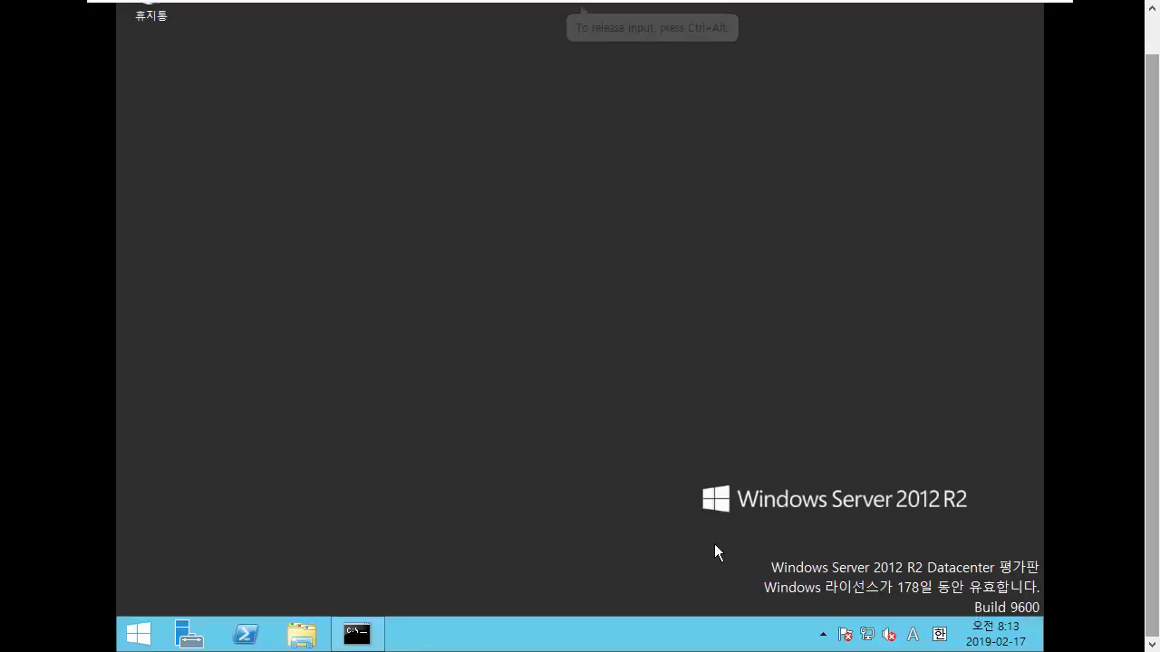
key("super")
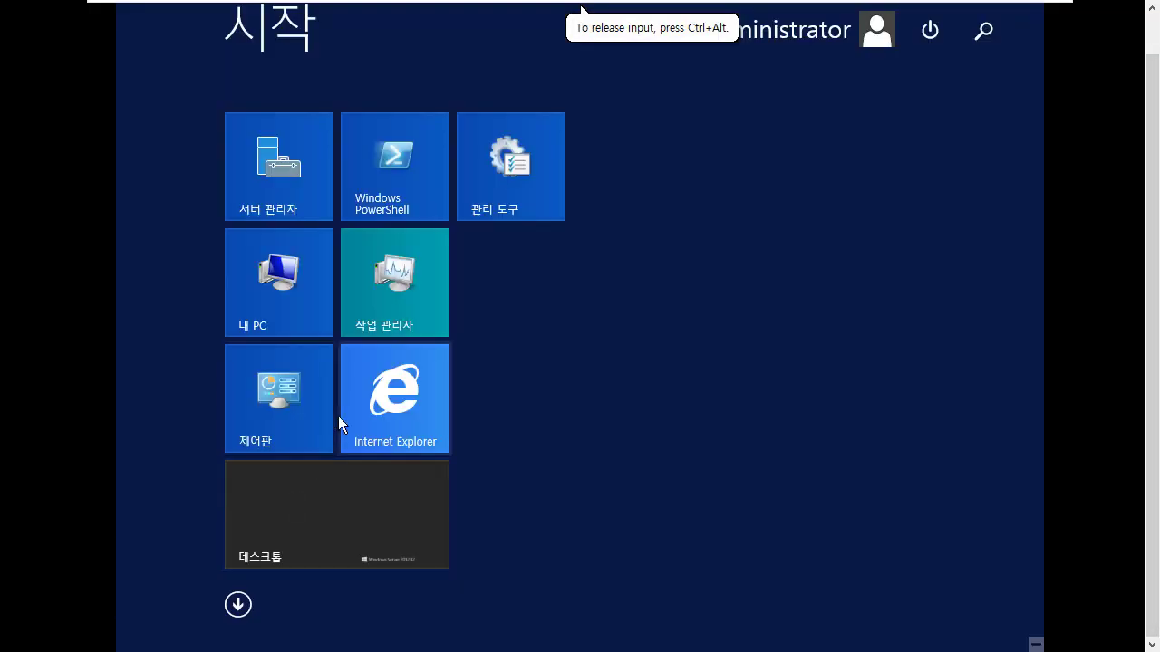
left_click(521, 182)
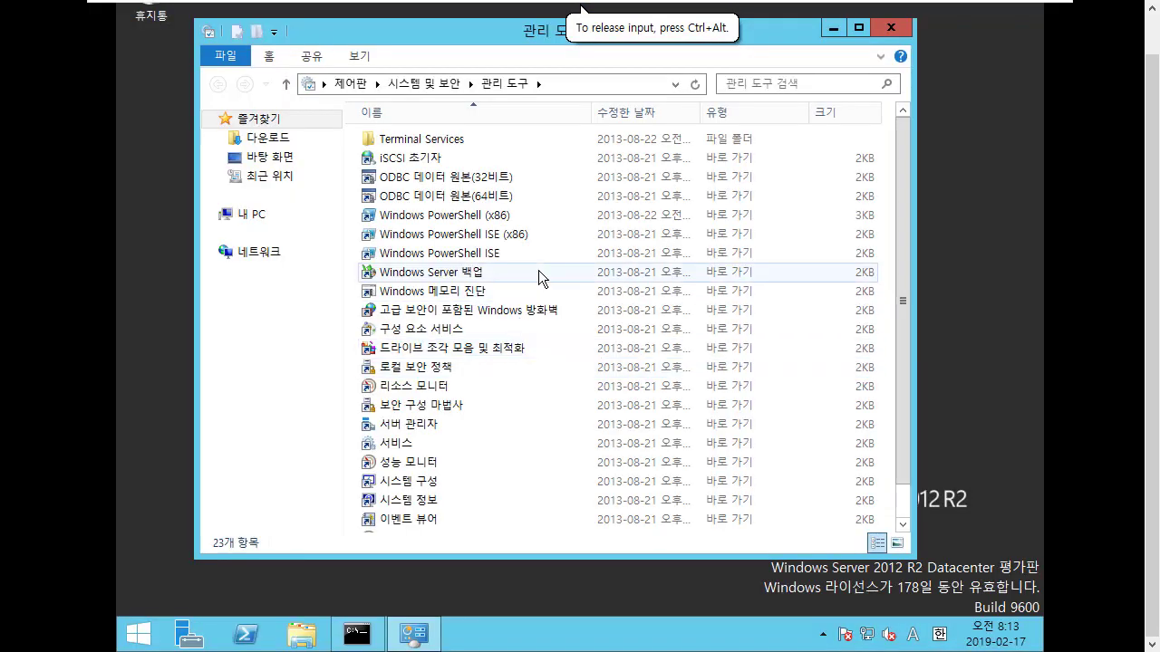
- Find and open Computer Management (컴퓨터 관리) among the administrative tools
left_click(538, 273)
scroll(439, 213, "down", 1)
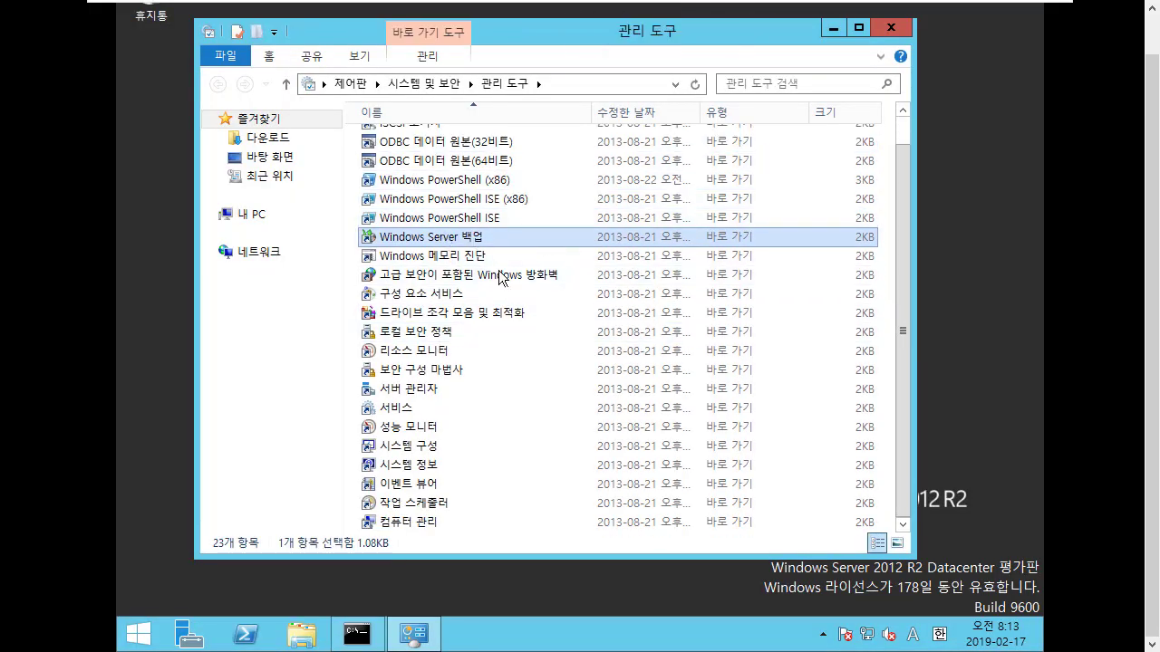
left_click(483, 369)
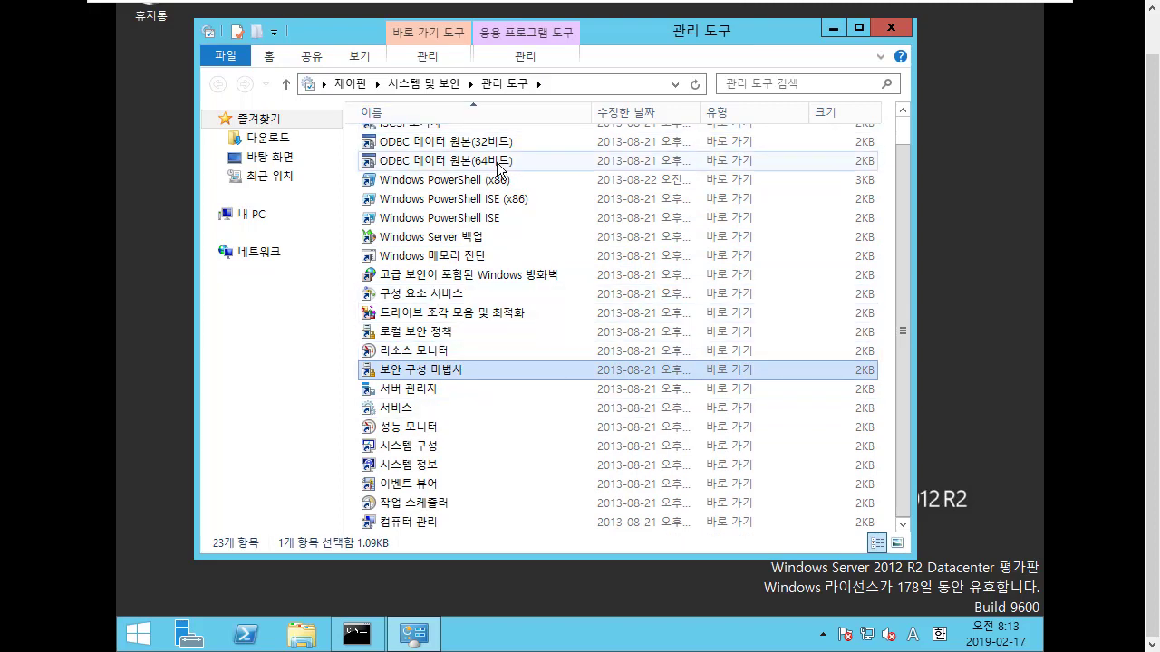
scroll(456, 167, "up", 1)
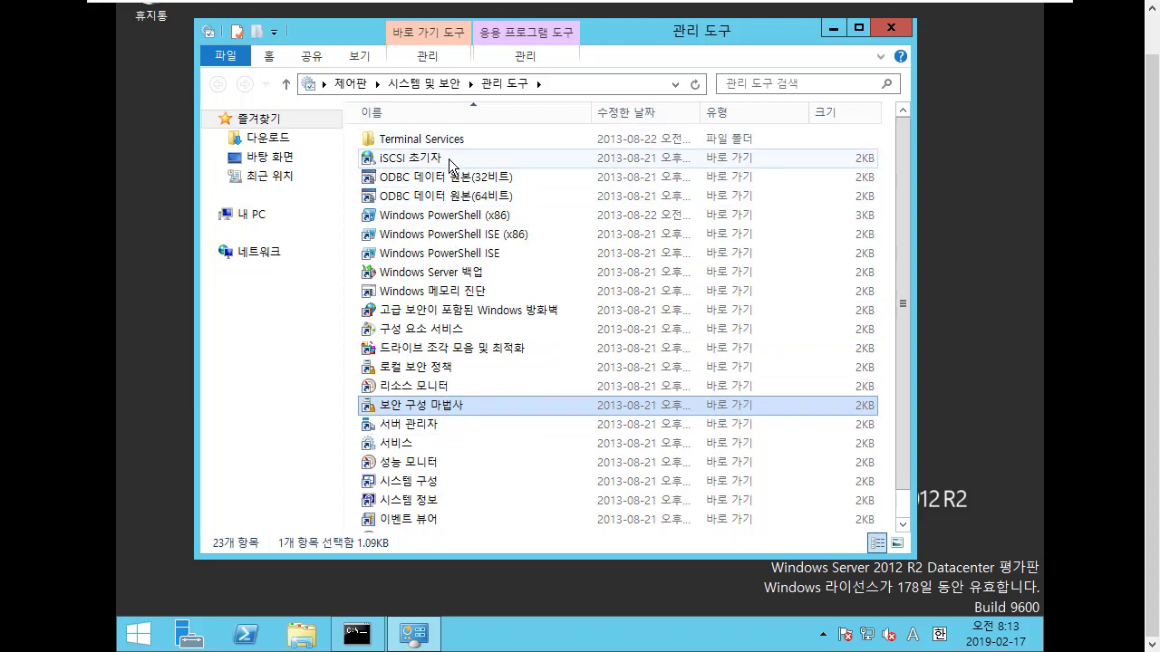
scroll(453, 420, "down", 1)
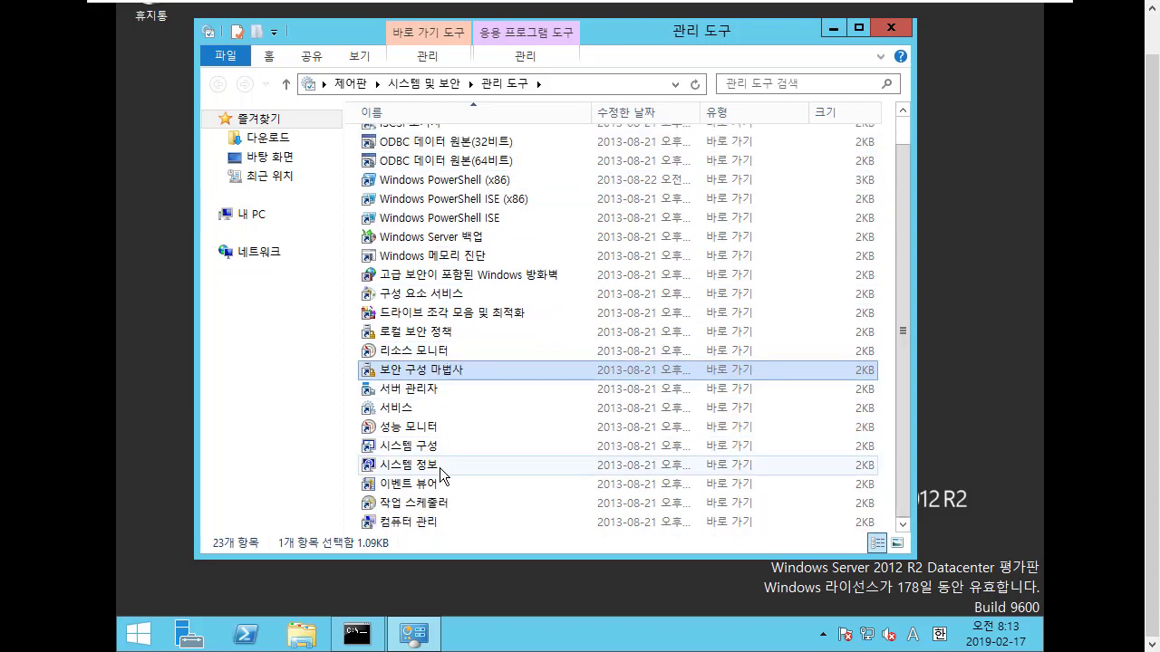
double_click(415, 523)
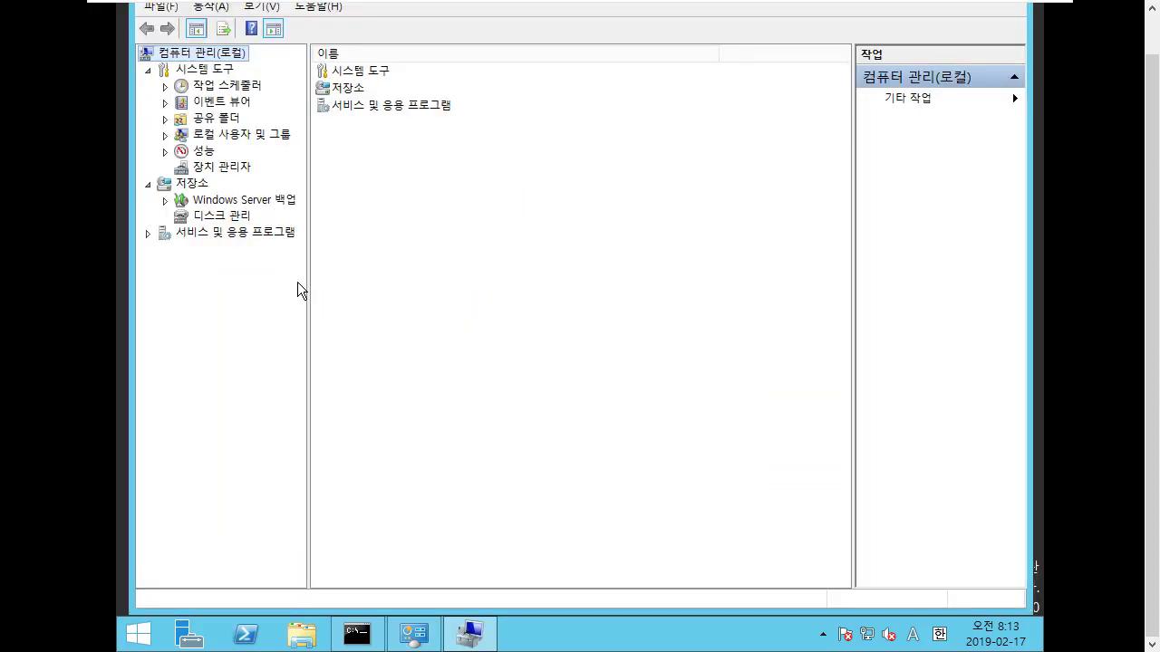
- Expand Local Users and Groups (로컬 사용자 및 그룹) and display its Users (사용자) folder
left_click(165, 135)
left_click(222, 167)
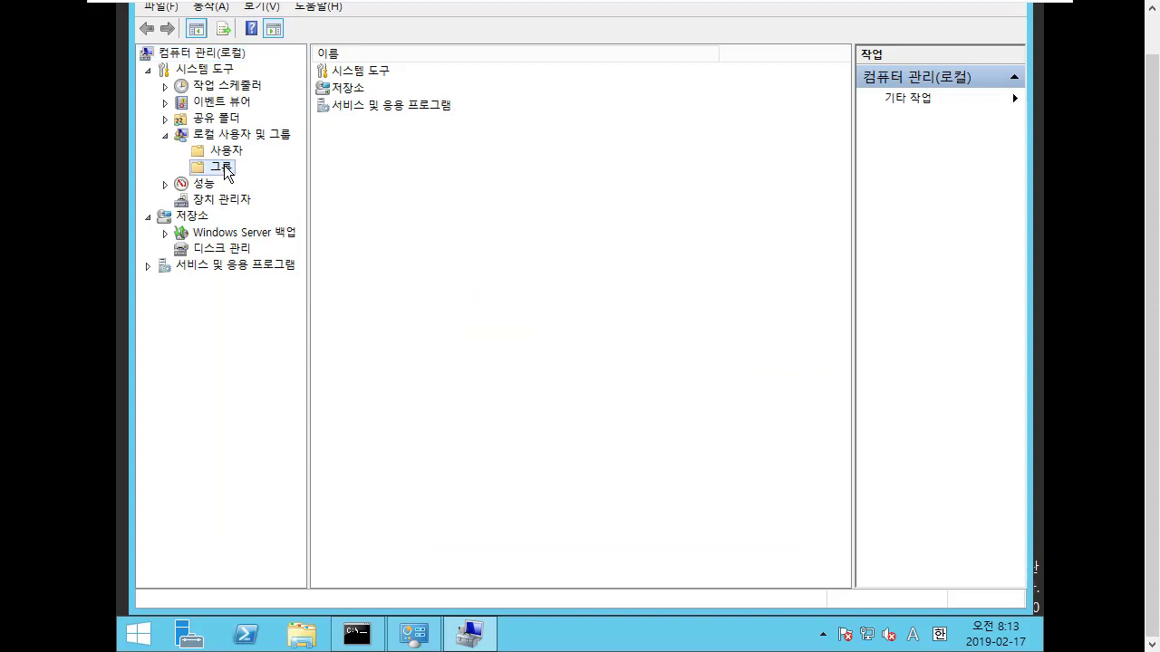
left_click(226, 150)
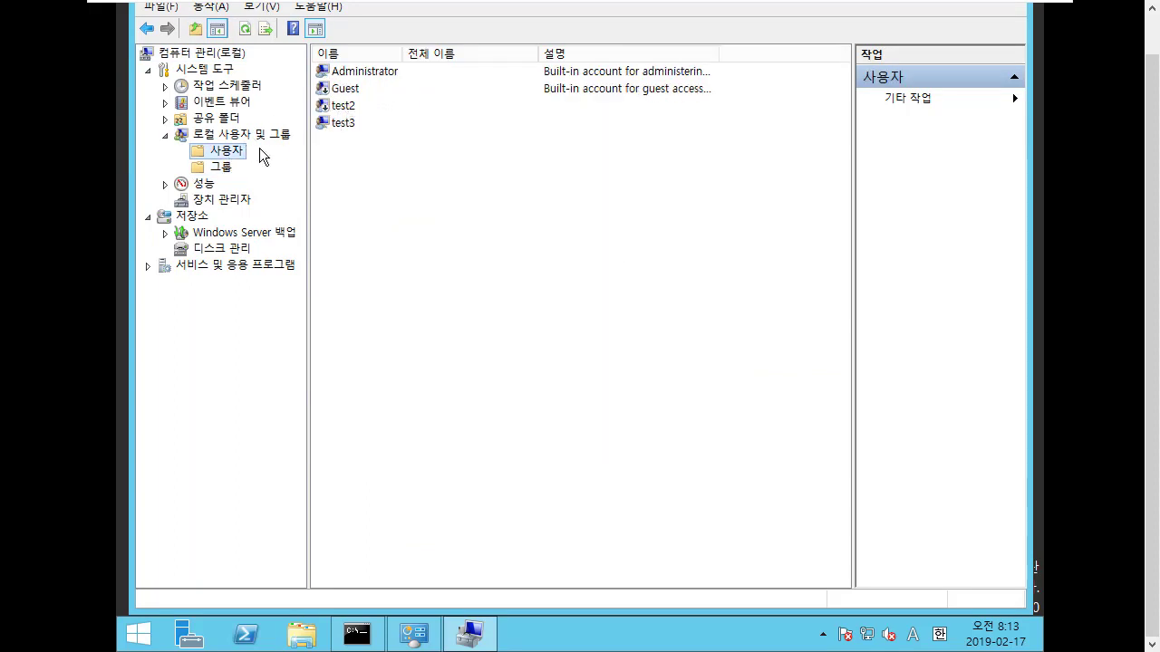
- Browse the Shared Folders, Event Viewer and Task Scheduler nodes of the system tools
left_click(222, 121)
left_click(234, 104)
left_click(239, 86)
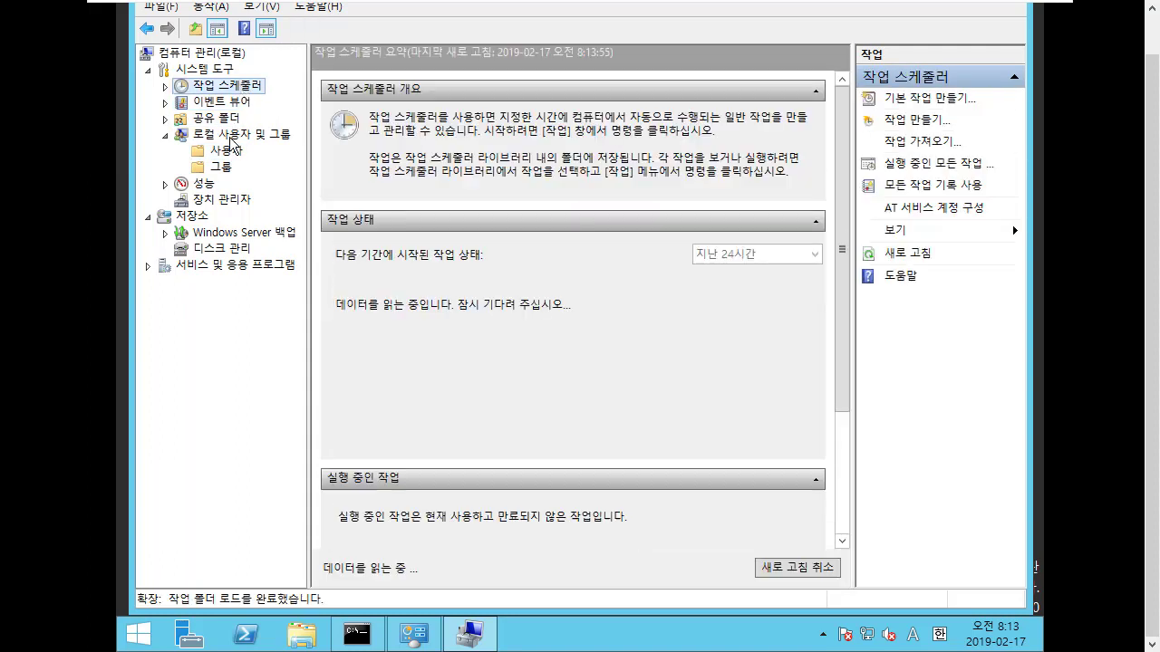
- Review the local accounts and groups in the Users (사용자) and Groups (그룹) folders, ending on the user list
left_click(226, 150)
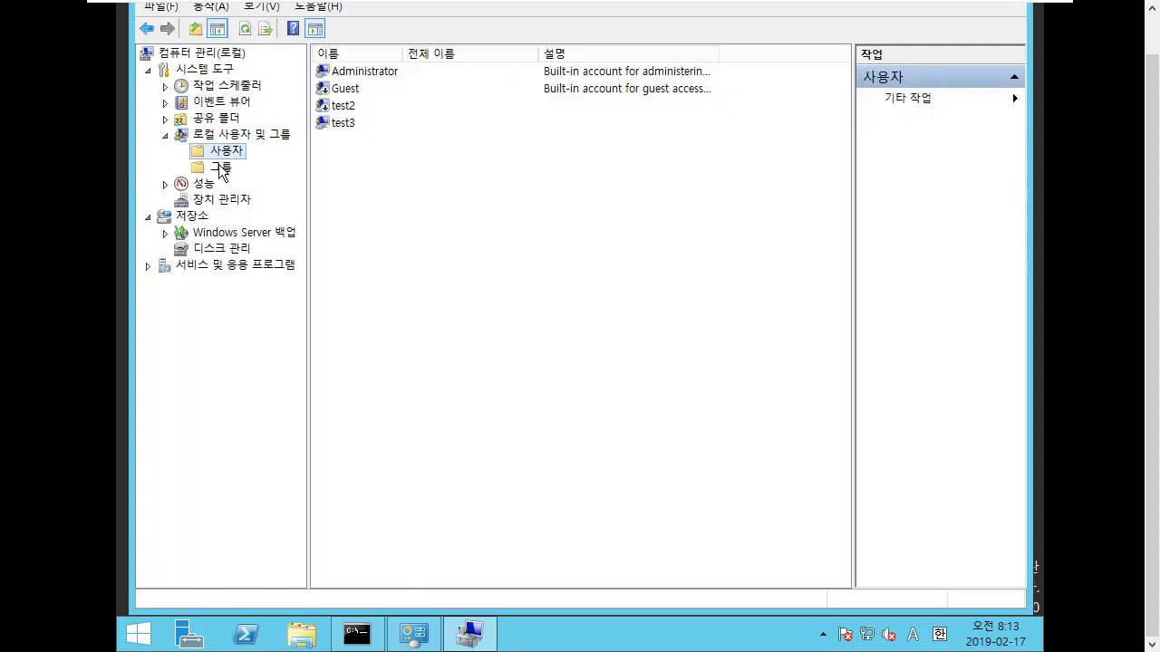
left_click(221, 167)
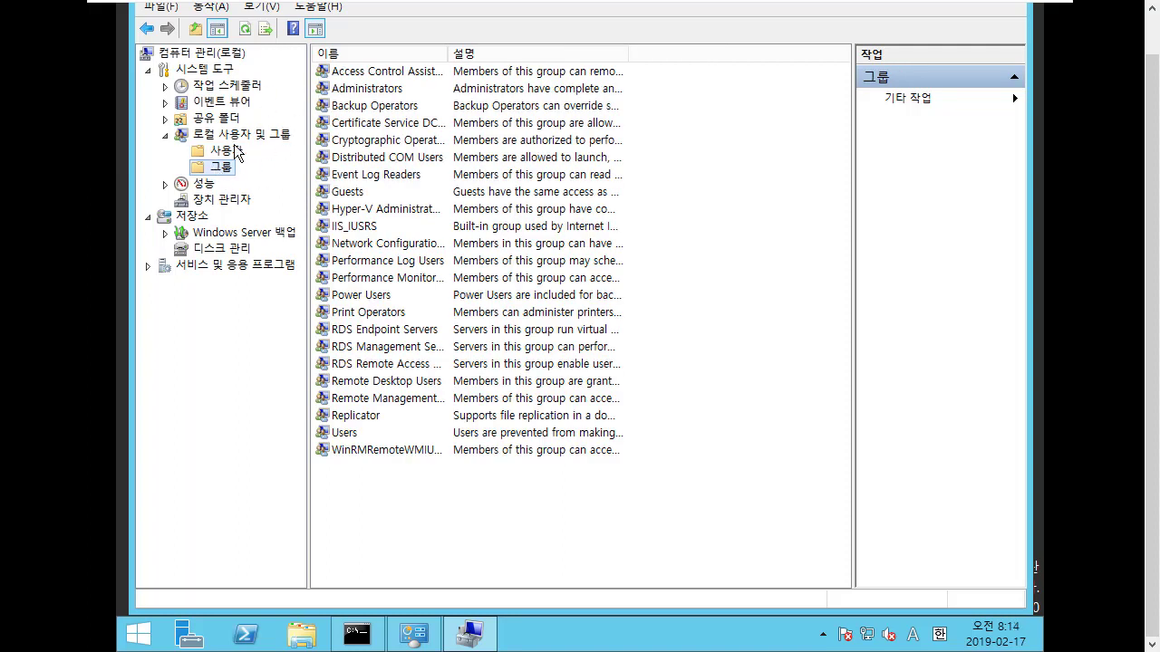
left_click(242, 152)
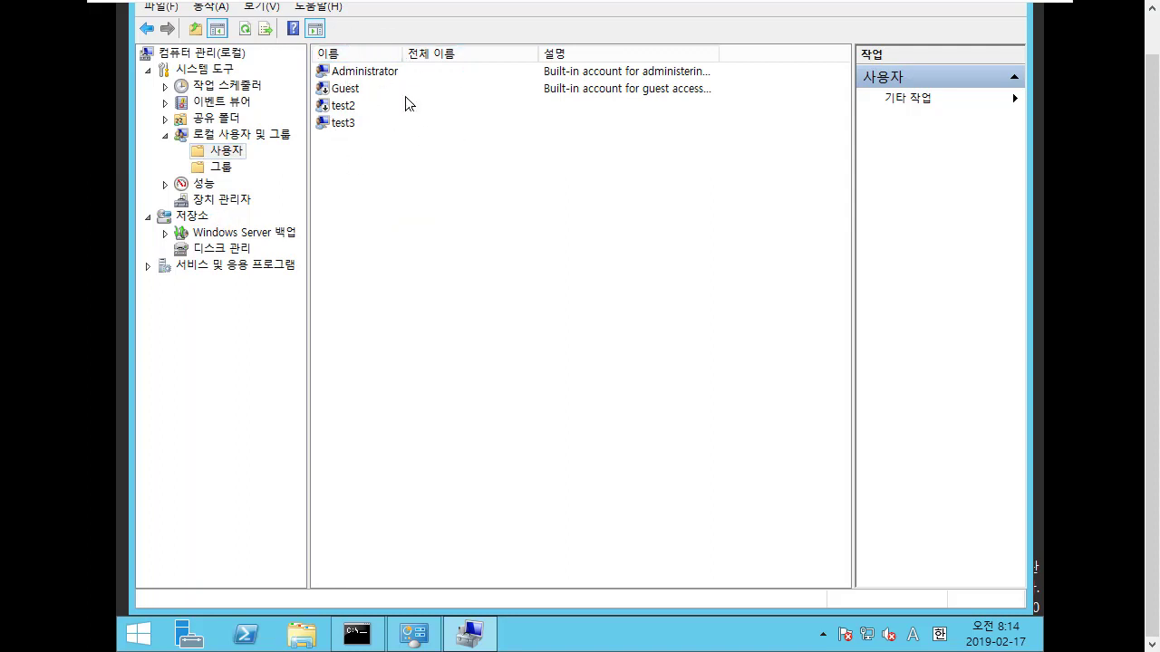
- Display the Groups (그룹) folder, widen its name column and look through built-in groups such as Administrators, Guests and Replicator
left_click(224, 168)
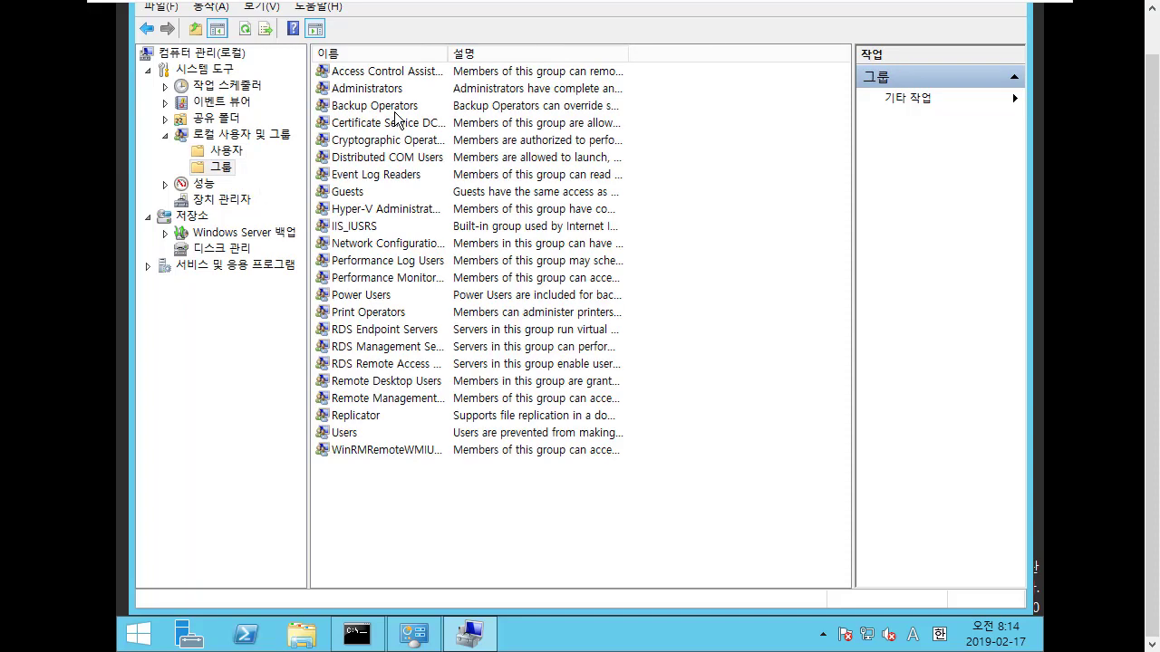
left_click_drag(448, 53, 597, 56)
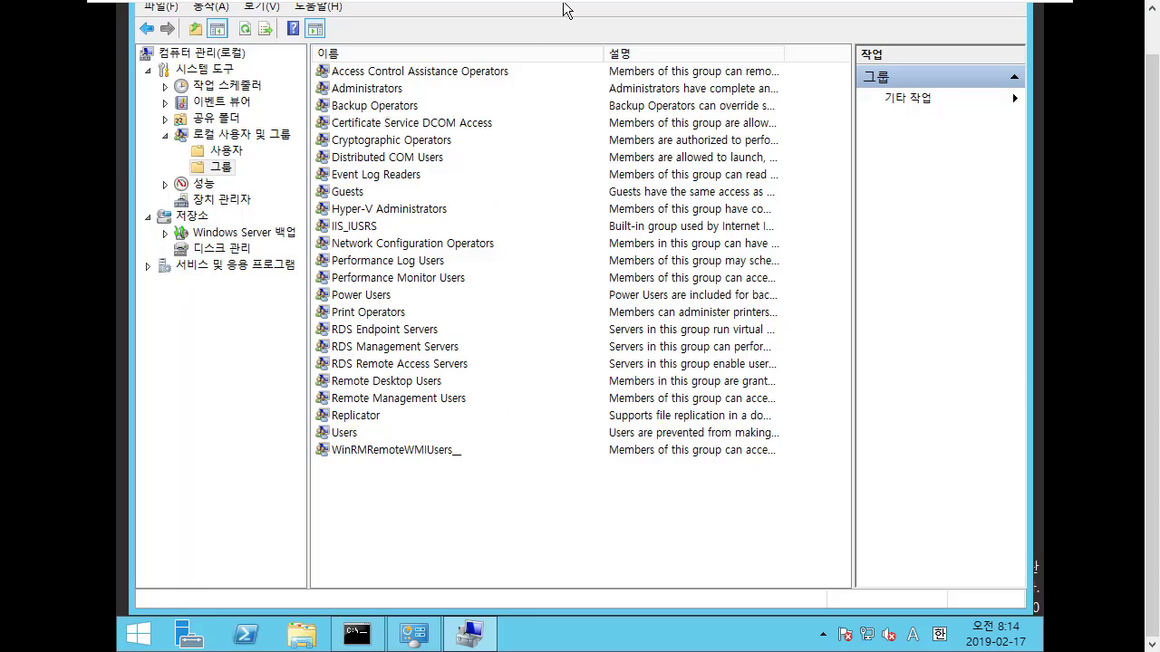
mouse_move(568, 7)
left_click(376, 105)
left_click(374, 90)
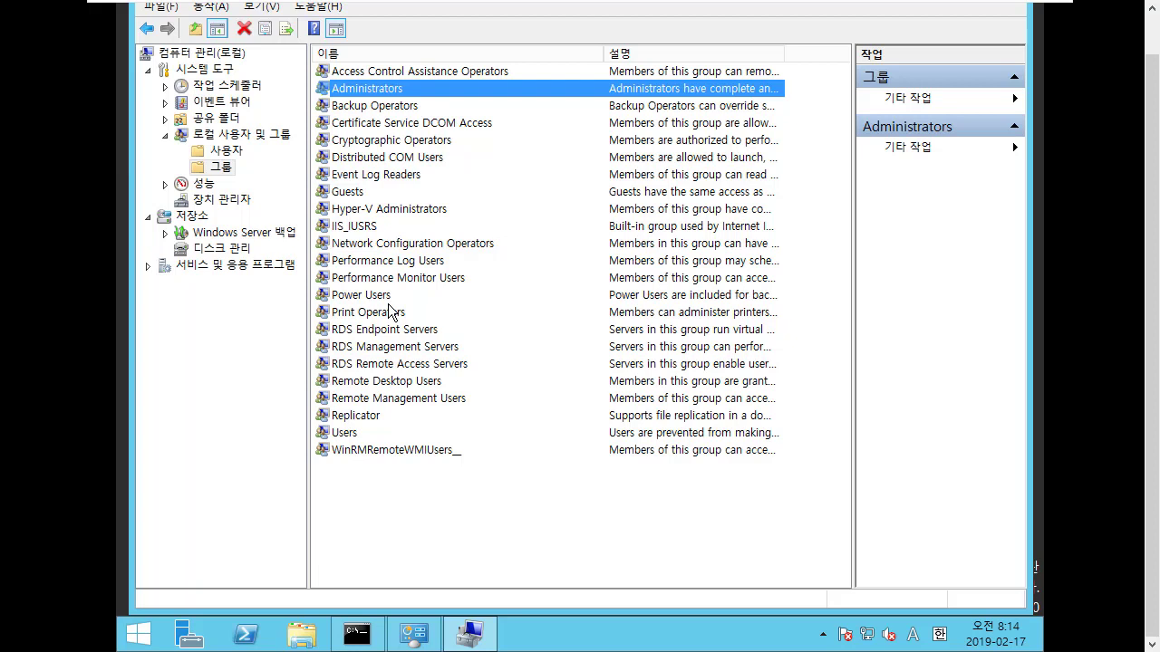
left_click(400, 176)
left_click(400, 191)
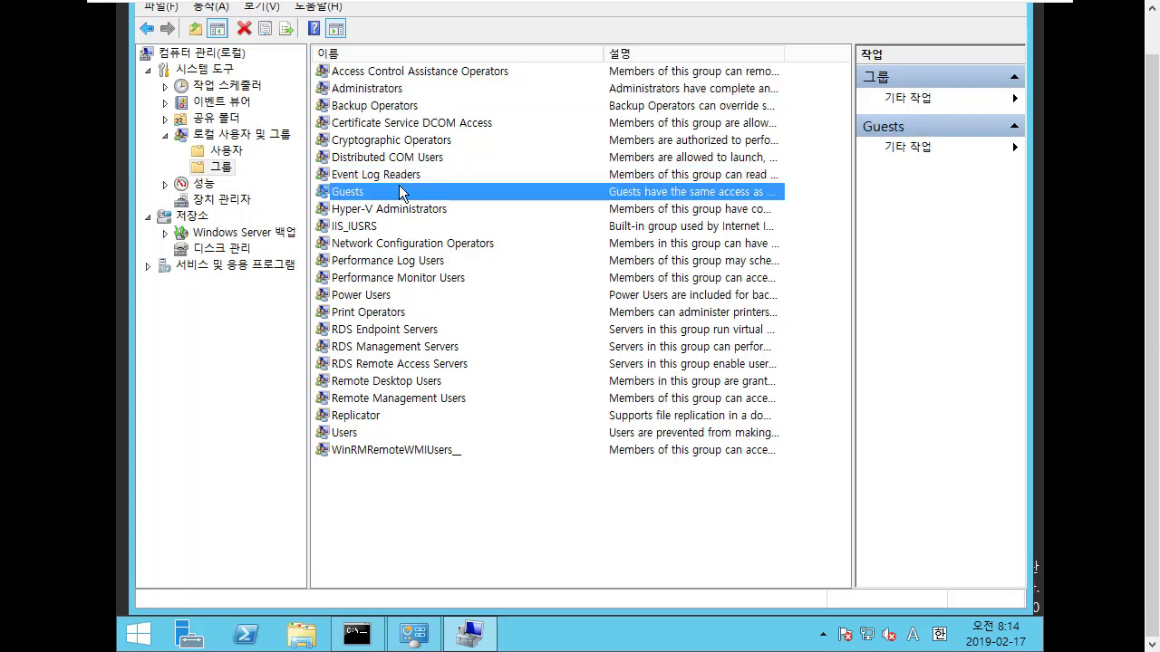
left_click(399, 417)
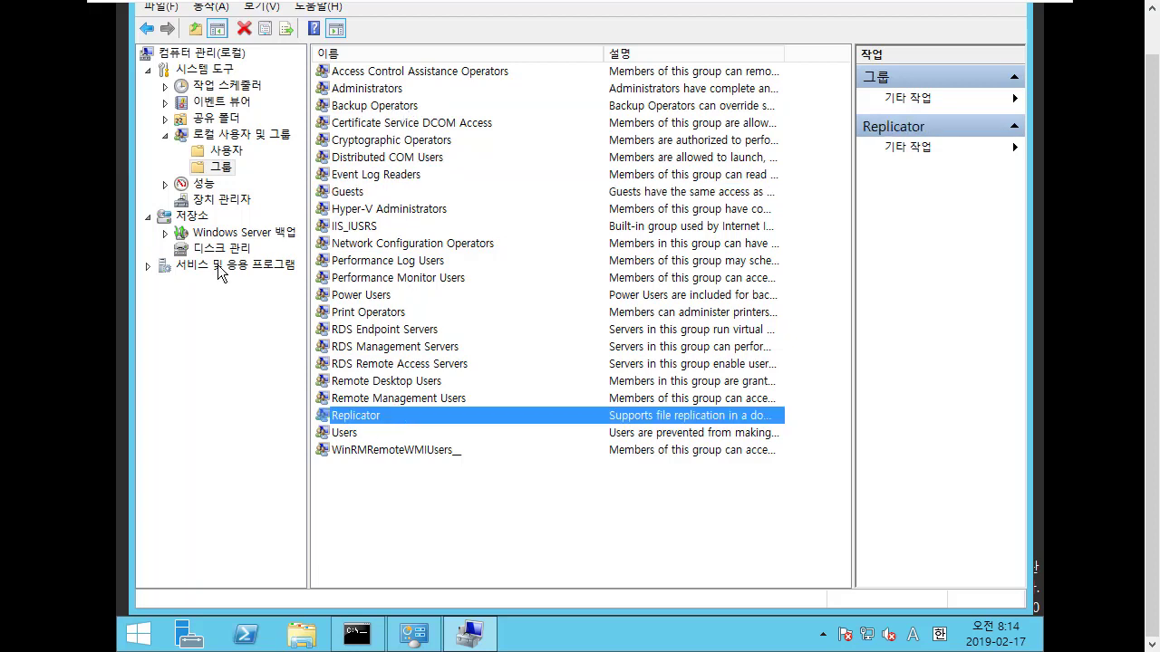
- Rename the built-in Administrator account in the Users (사용자) folder to boanproject
left_click(226, 151)
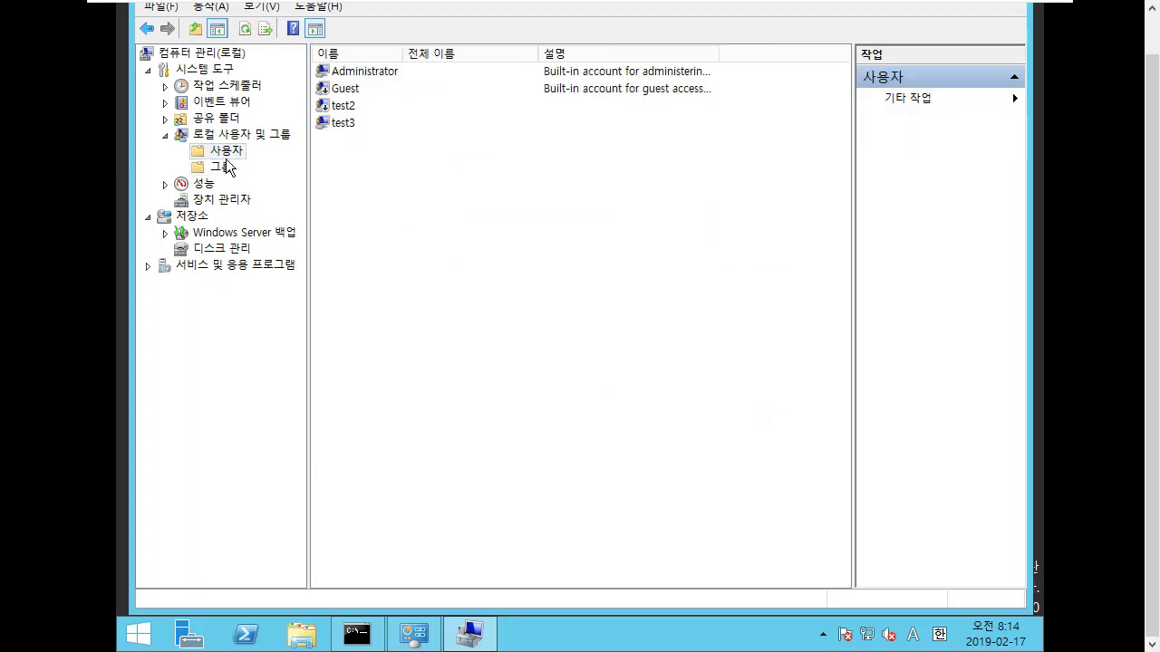
left_click(376, 71)
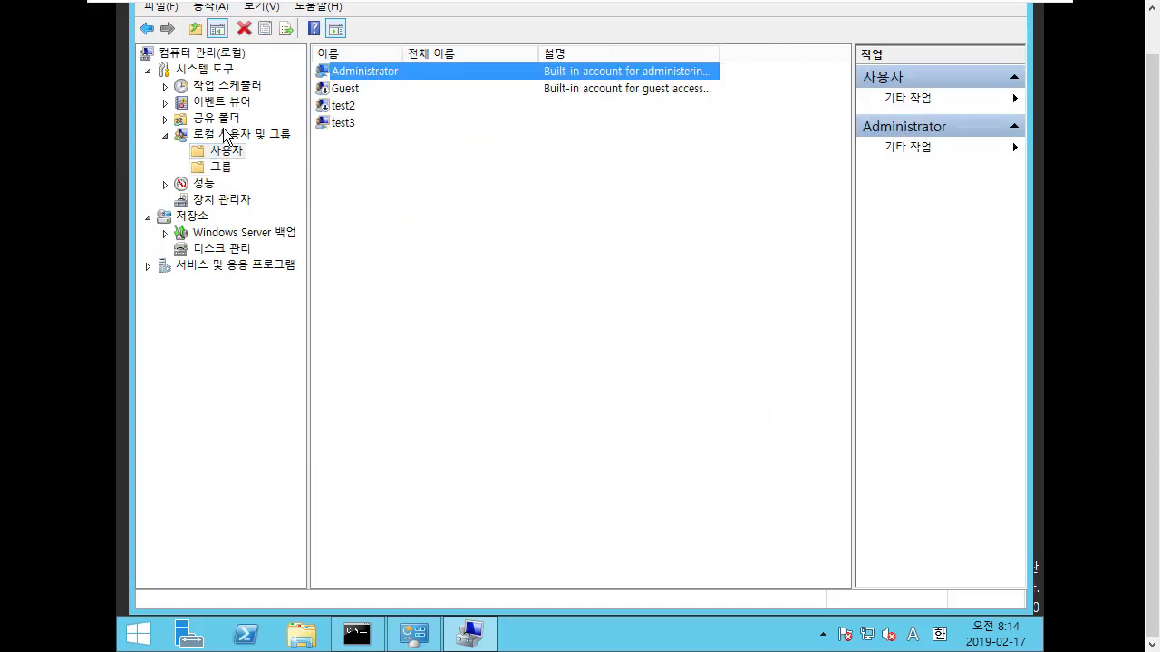
right_click(400, 69)
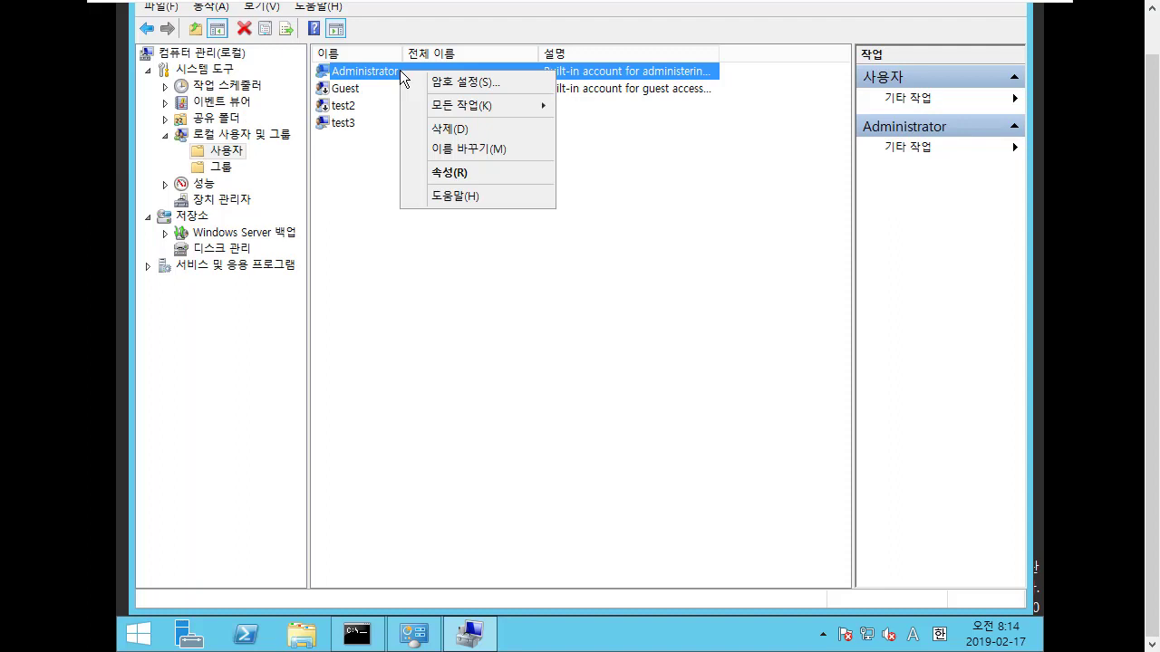
left_click(484, 149)
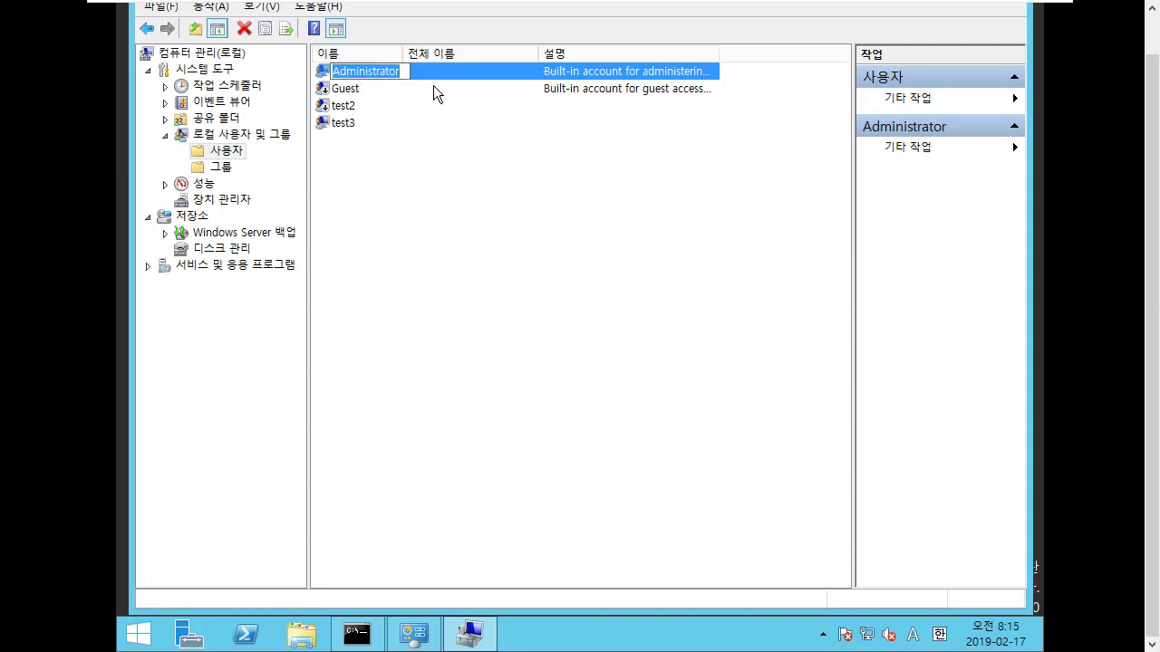
type("boanproject")
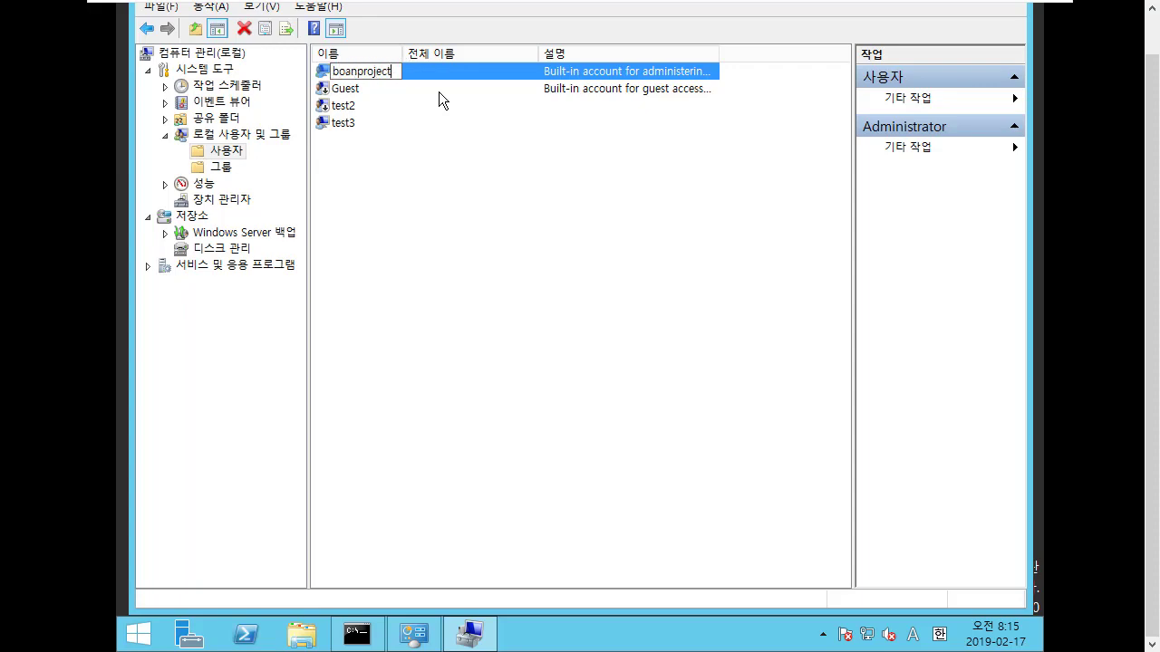
key("Return")
left_click(476, 237)
- Switch to the command prompt, list the local accounts with net user and highlight the renamed administrator account
key("alt+Tab")
key("alt+Tab")
key("alt+Tab")
key("Tab")
left_click(582, 290)
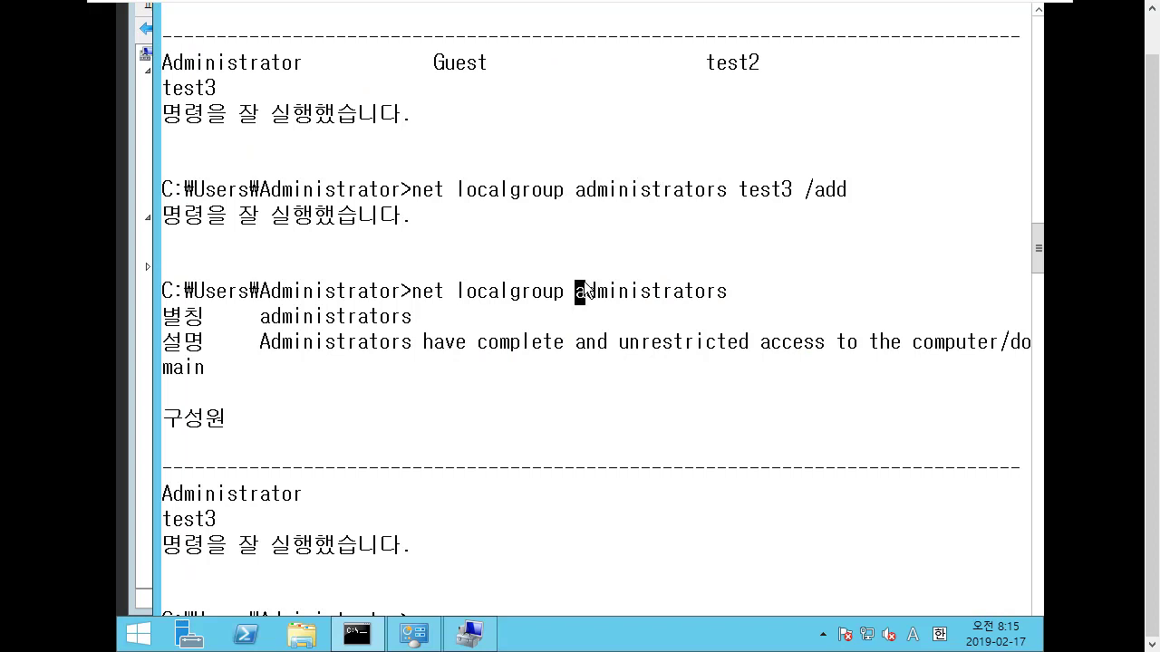
key("Return")
type("net use")
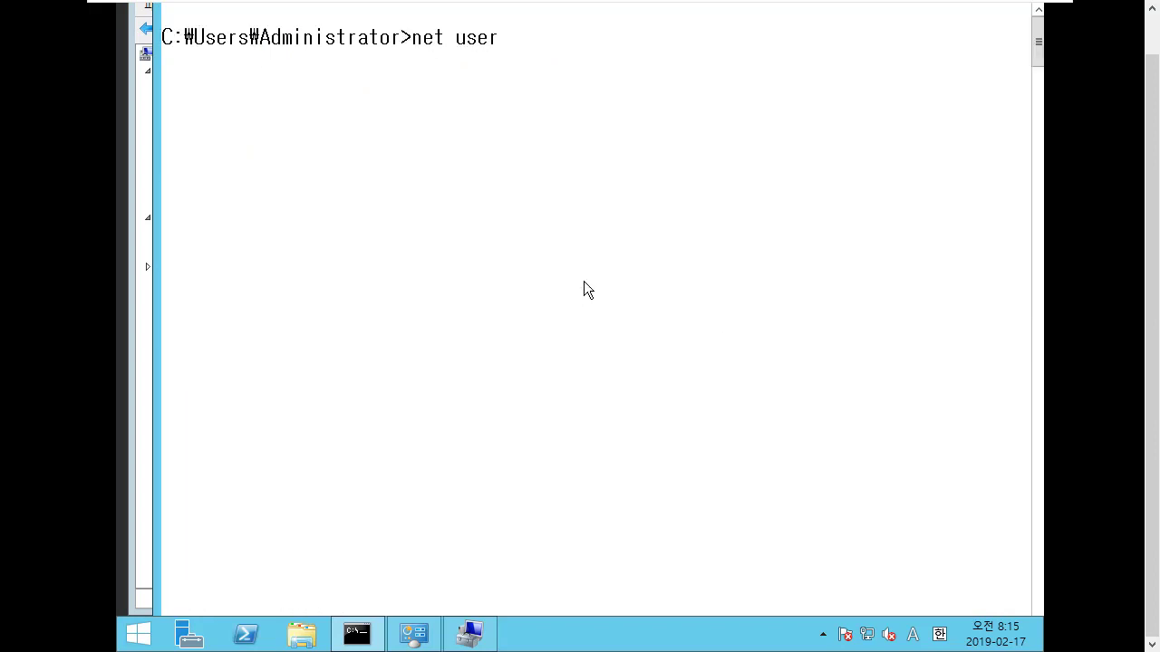
type("r")
key("Return")
left_click_drag(281, 166, 165, 163)
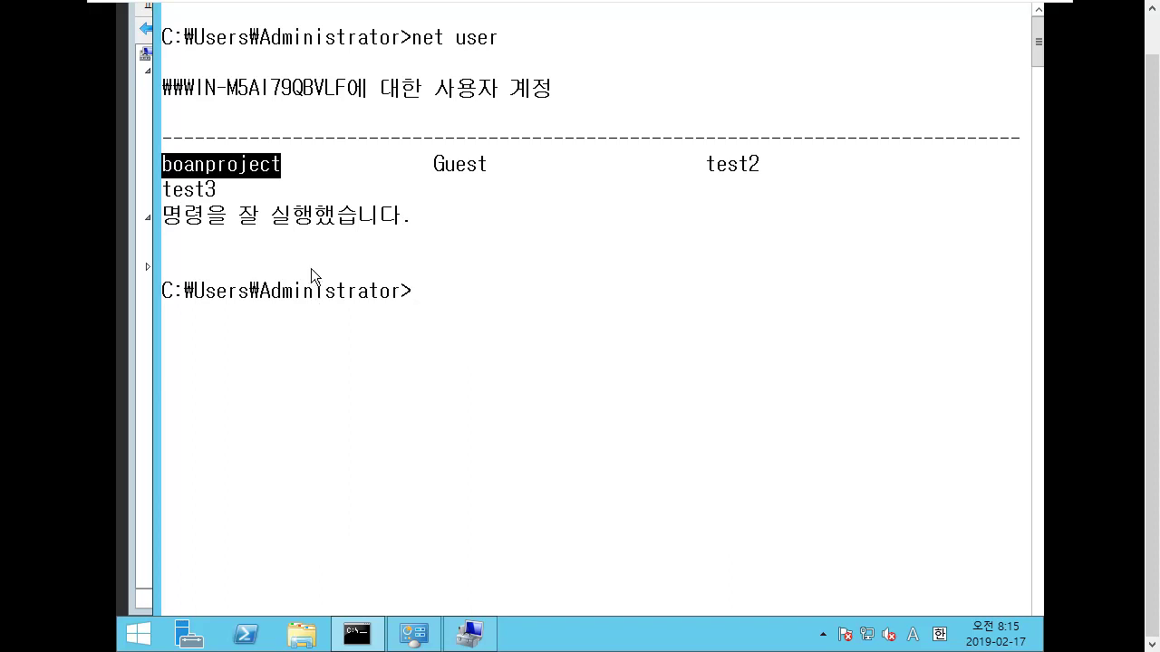
- Return to Computer Management and select the boanproject account in the user list
key("alt+Tab")
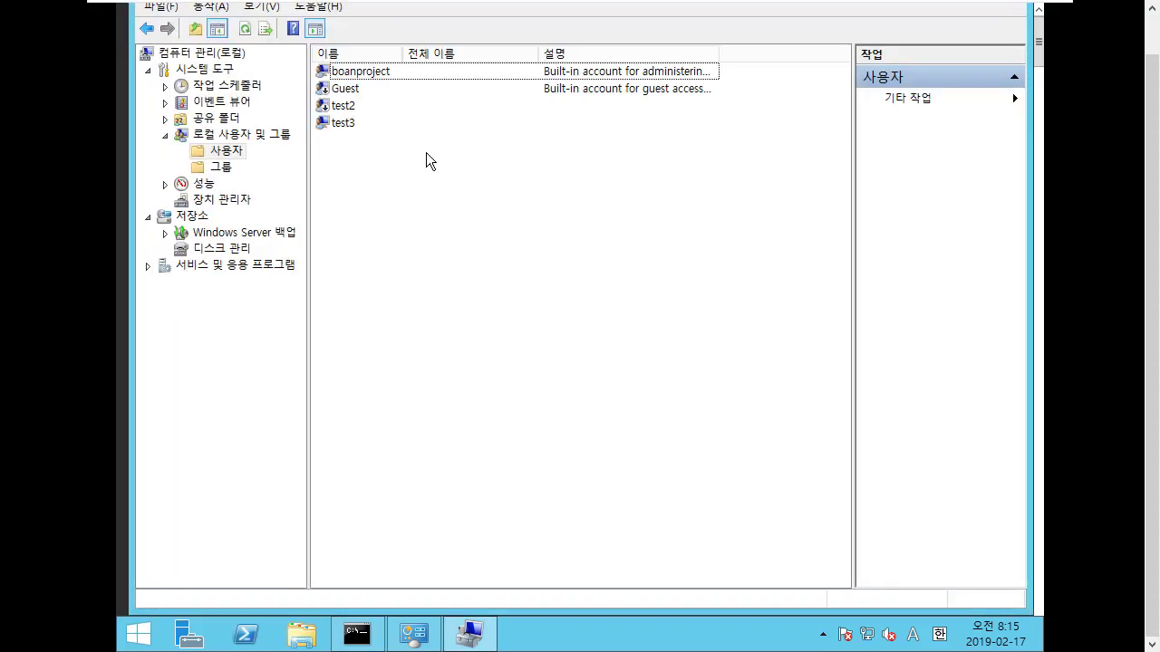
left_click(391, 75)
left_click(389, 74)
key("Escape")
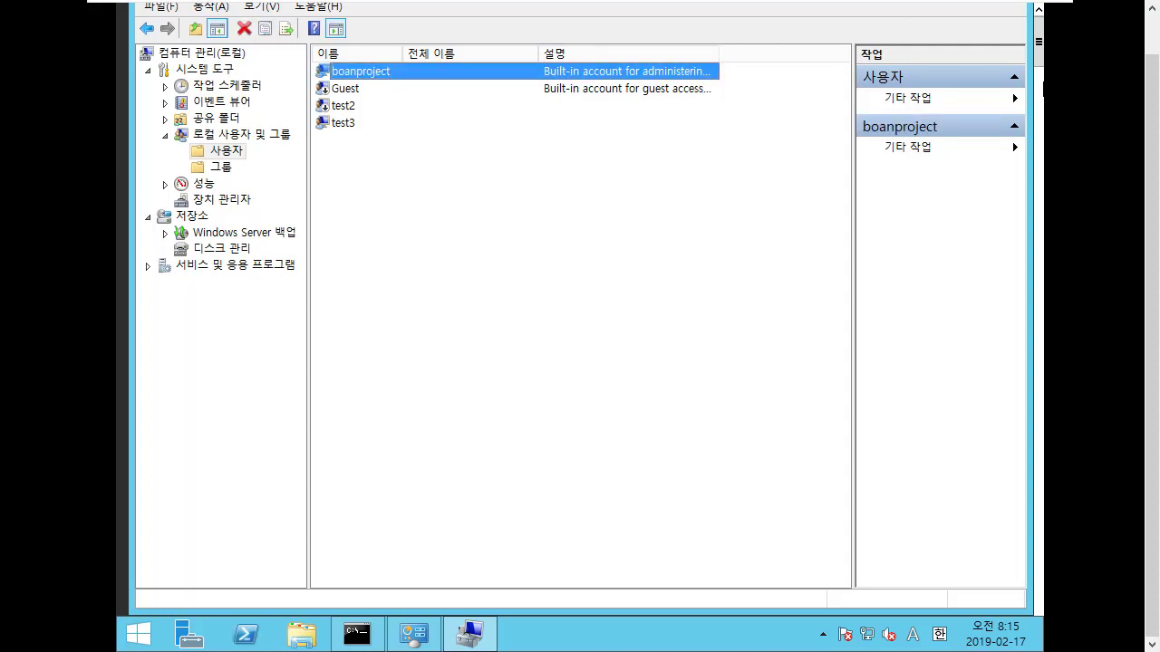
- Close Computer Management, minimize the command prompt and open Local Security Policy (로컬 보안 정책) from the administrative tools
key("super")
key("super")
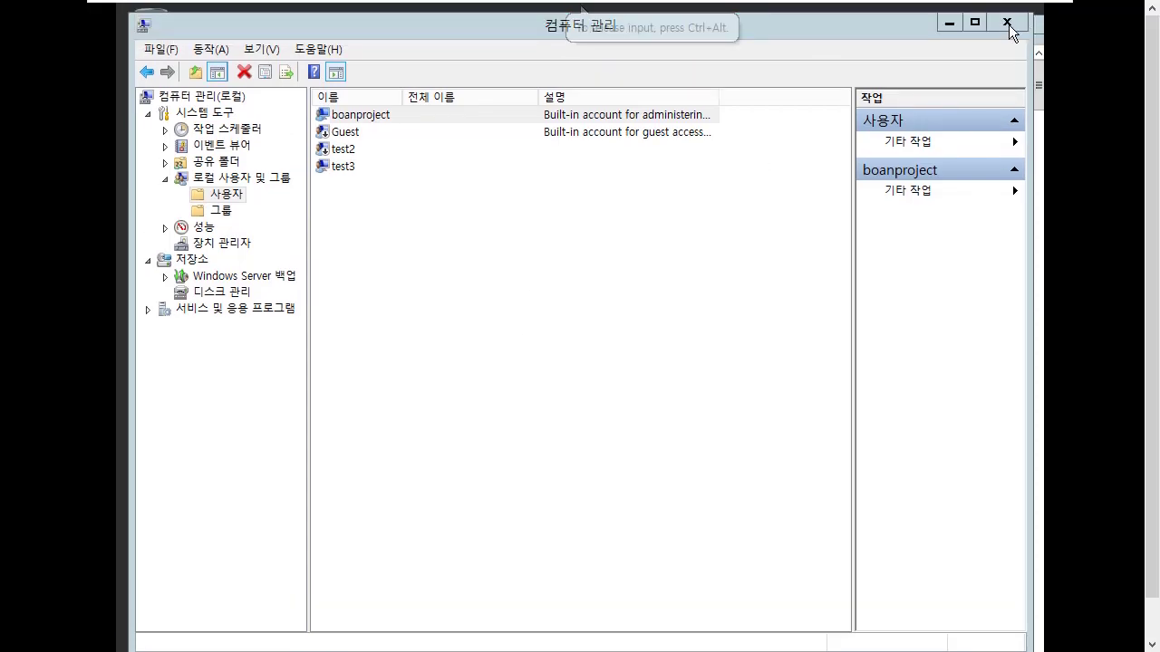
key("alt+Tab")
left_click(965, 28)
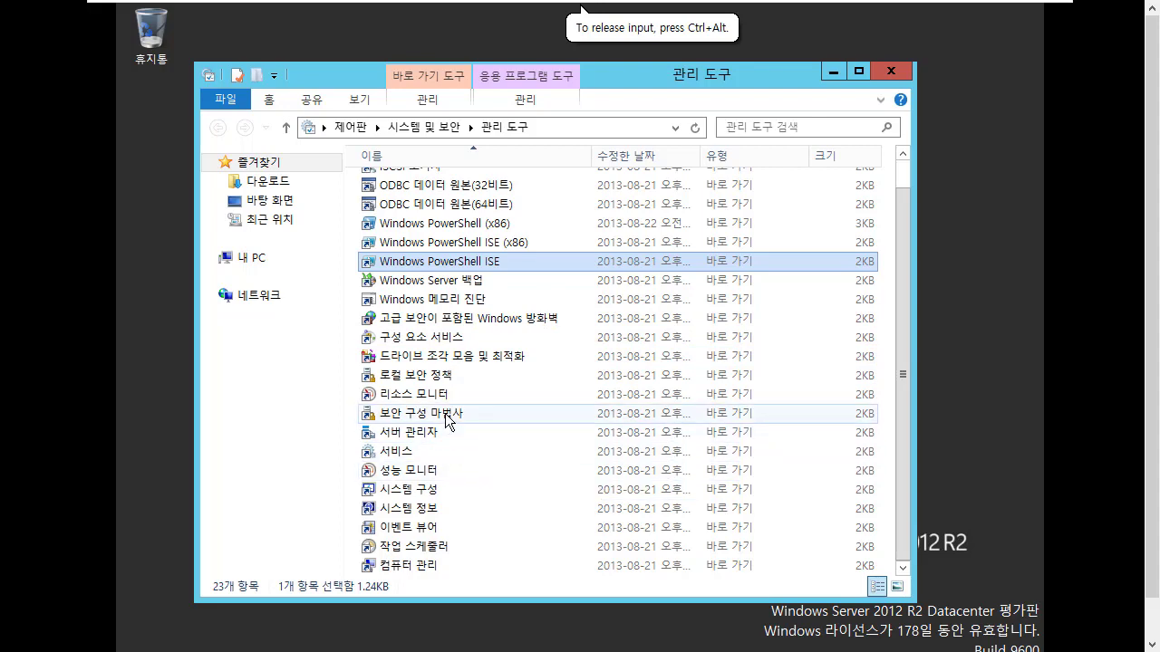
double_click(443, 382)
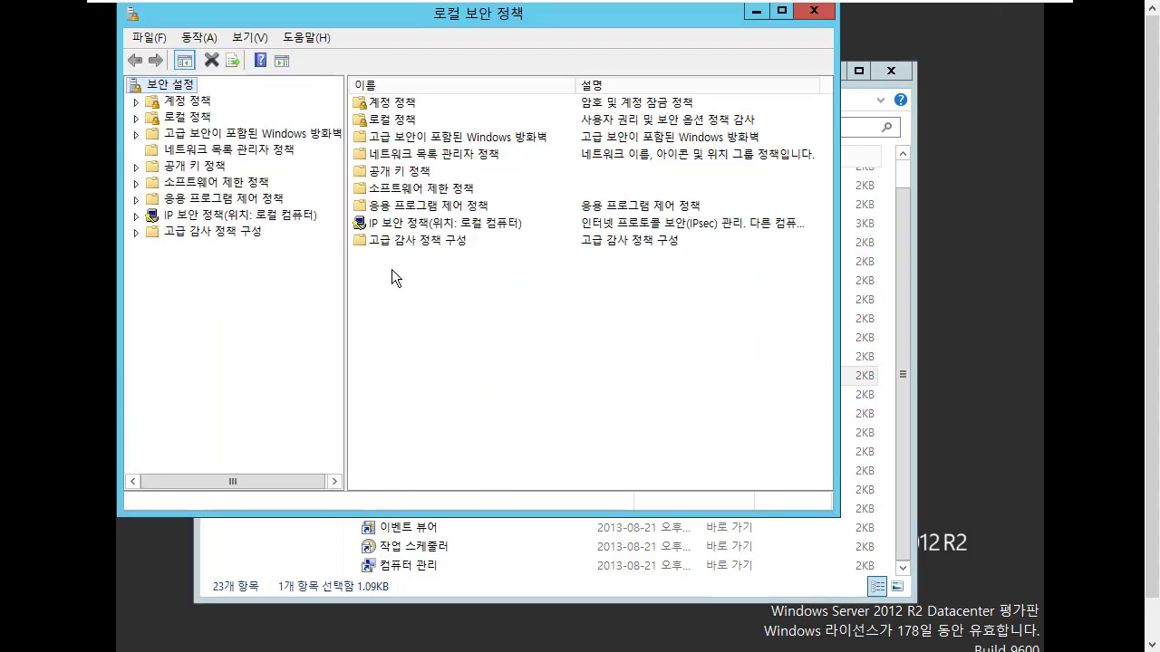
left_click_drag(394, 22, 424, 22)
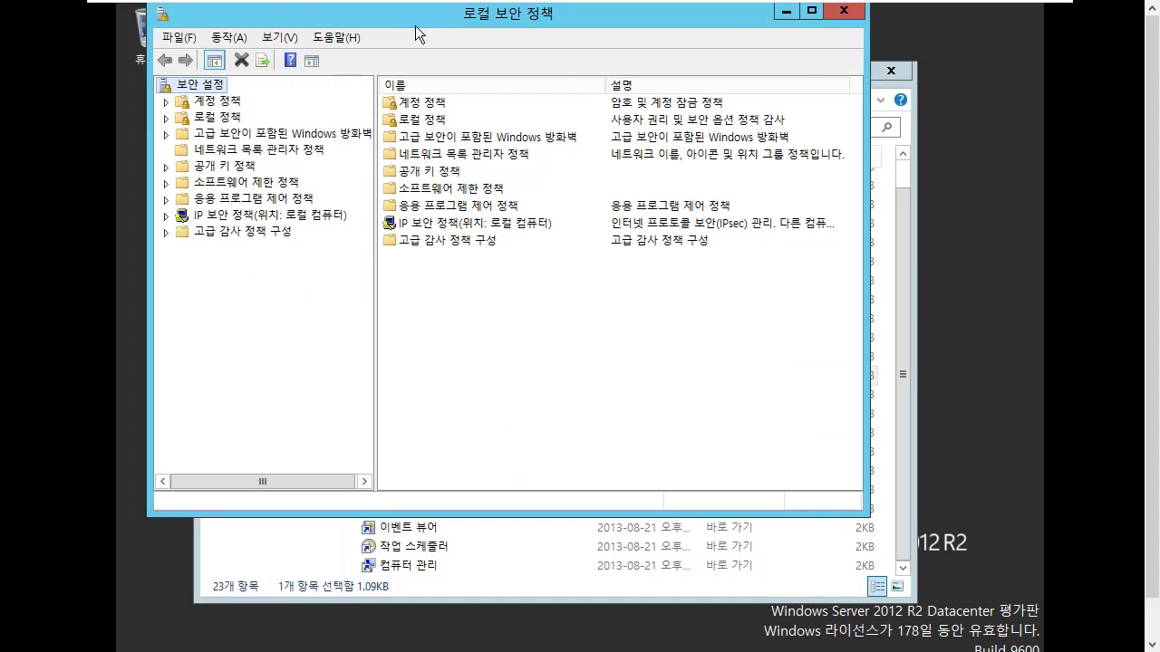
- Expand Account Policies (계정 정책) and Local Policies (로컬 정책), and display the Security Options (보안 옵션)
left_click(217, 117)
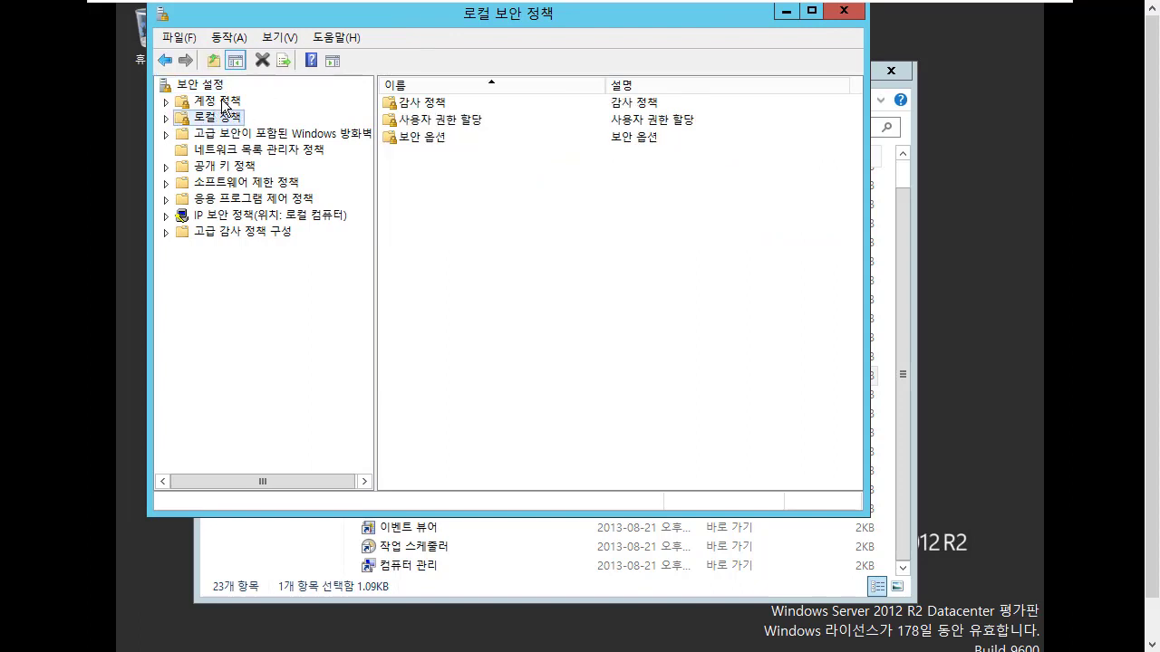
left_click(199, 101)
left_click(166, 102)
left_click(166, 149)
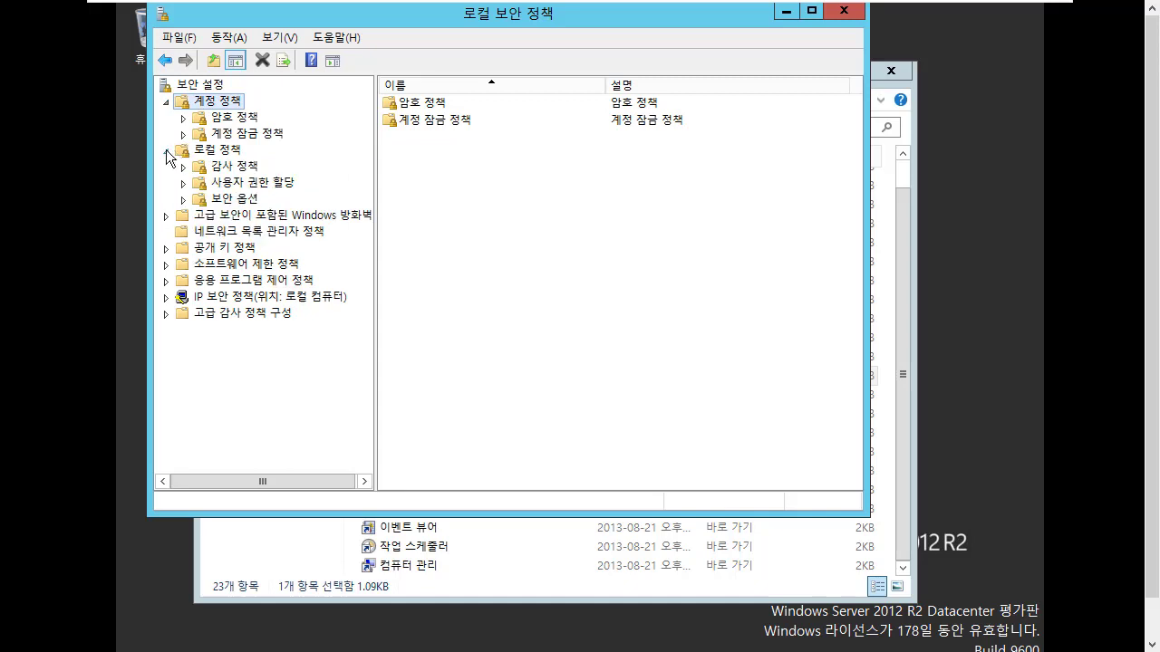
left_click(234, 198)
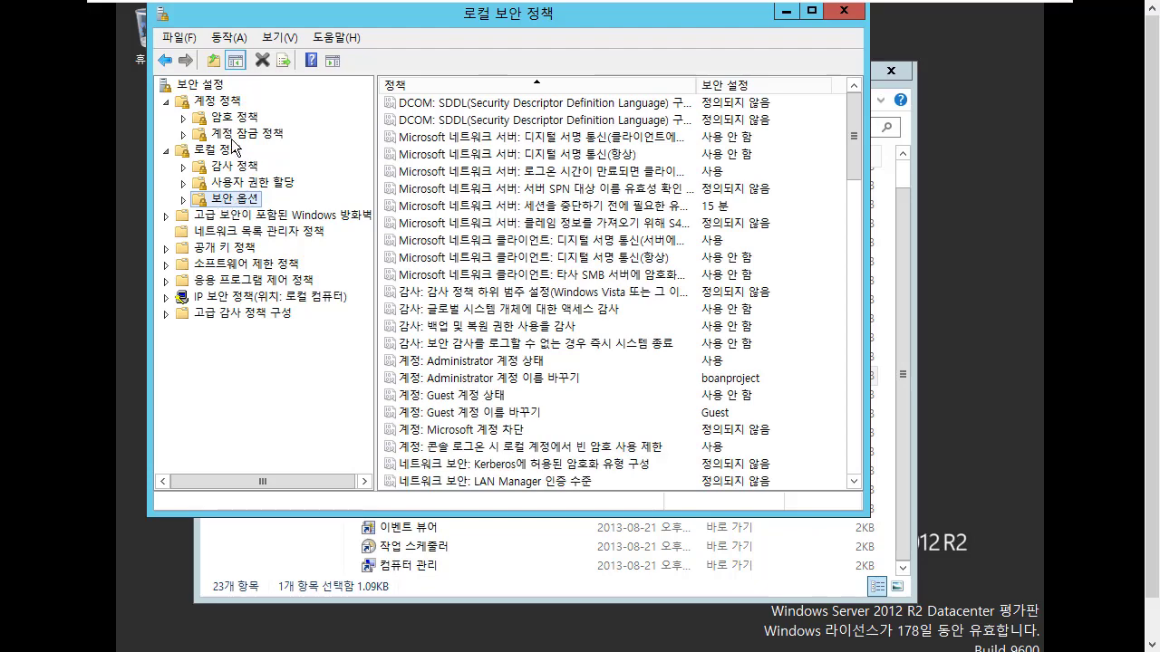
- Look through the security options for the account policies, examining the Administrator account status and Administrator account rename entries
left_click(596, 207)
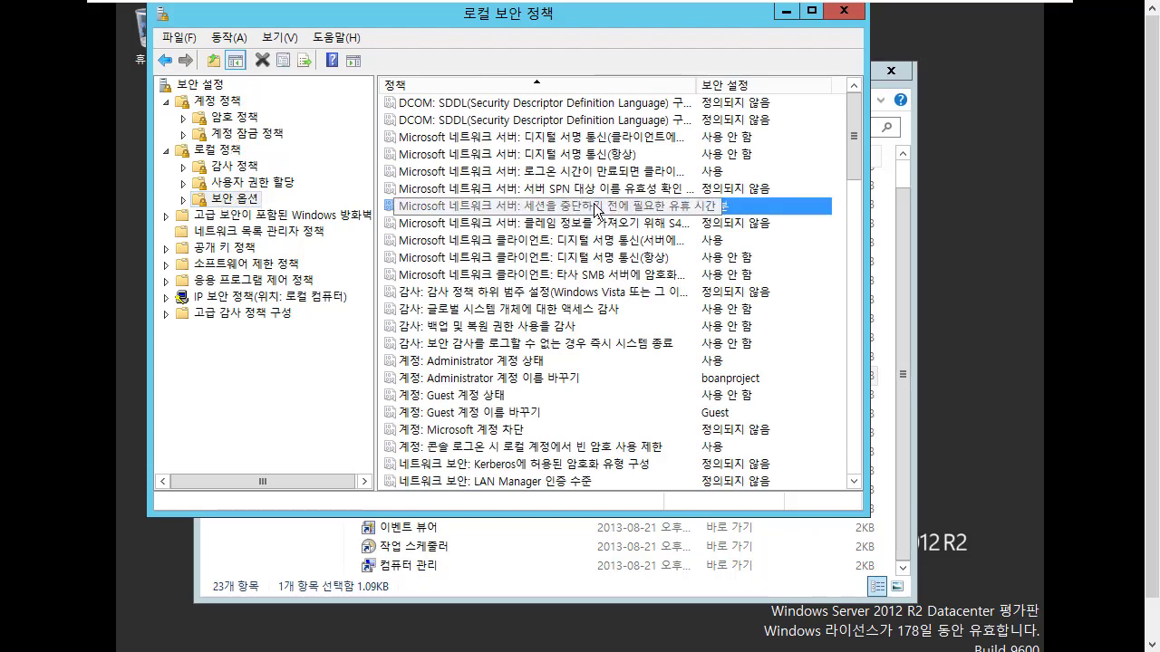
left_click(565, 291)
scroll(562, 279, "down", 3)
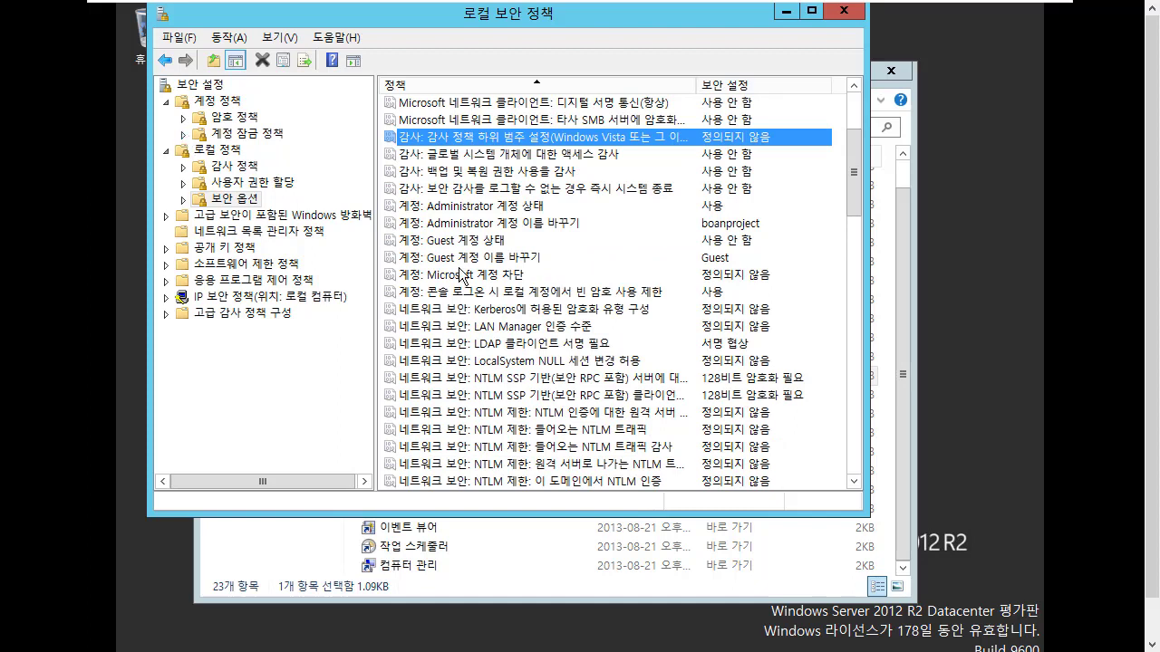
left_click(460, 206)
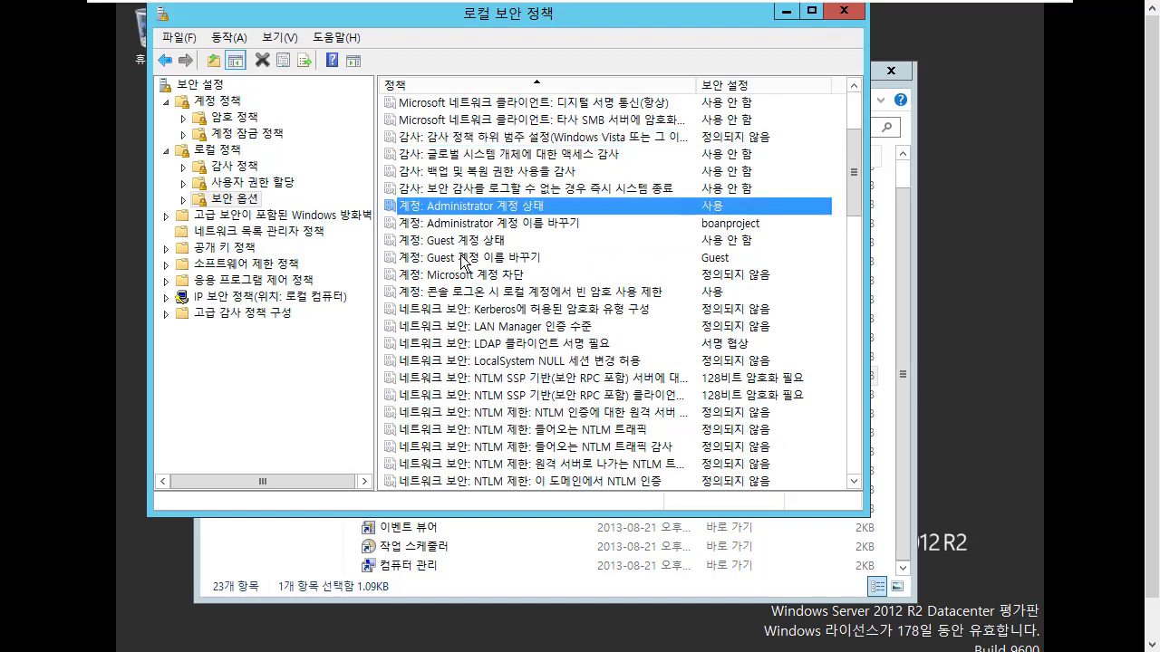
left_click(466, 280)
left_click(466, 210)
left_click(419, 227)
left_click(489, 210)
left_click(486, 227)
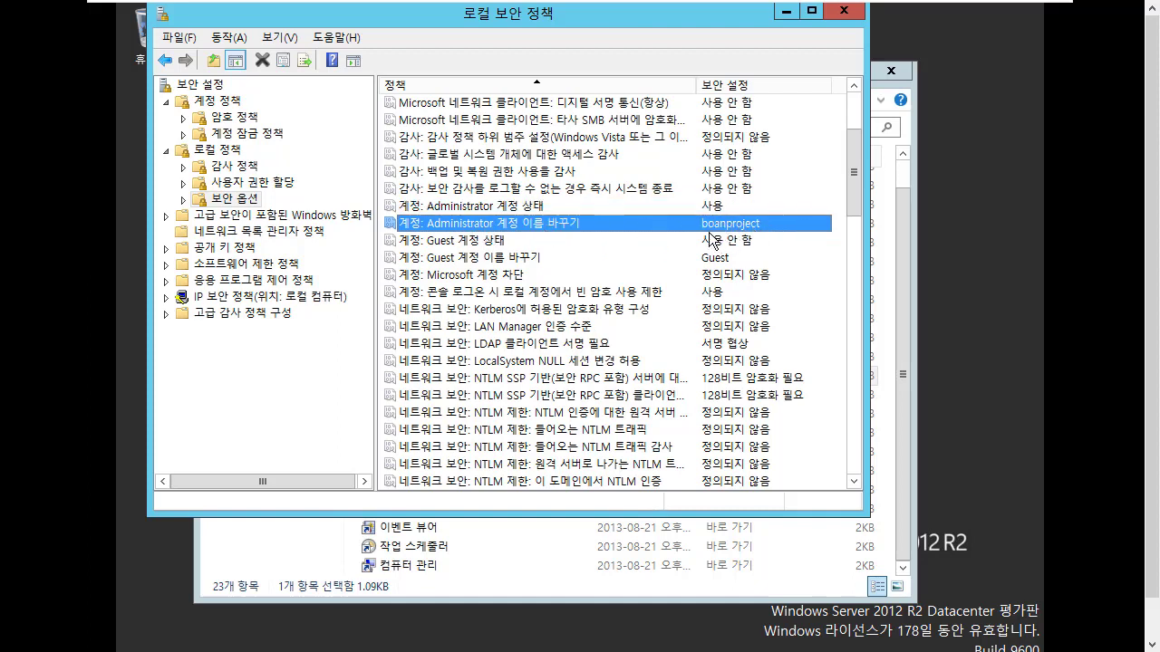
- Set the Administrator account rename policy (계정: Administrator 계정 이름 바꾸기) to boantest01 and select its entry in the list
double_click(566, 222)
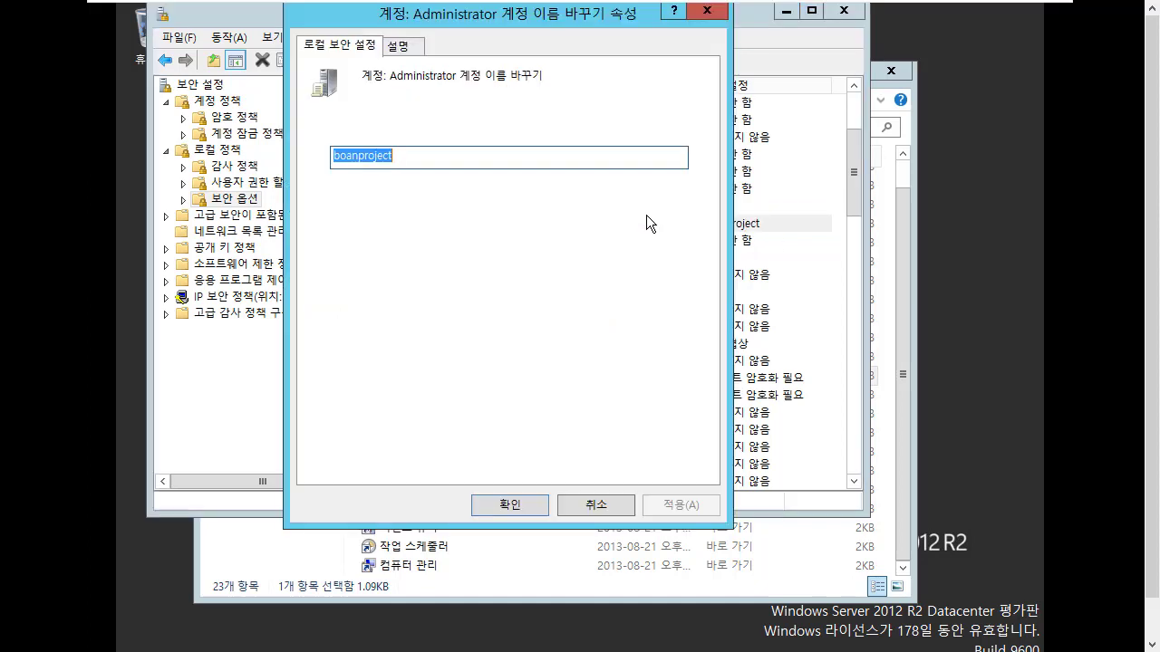
double_click(497, 156)
type("boantest01")
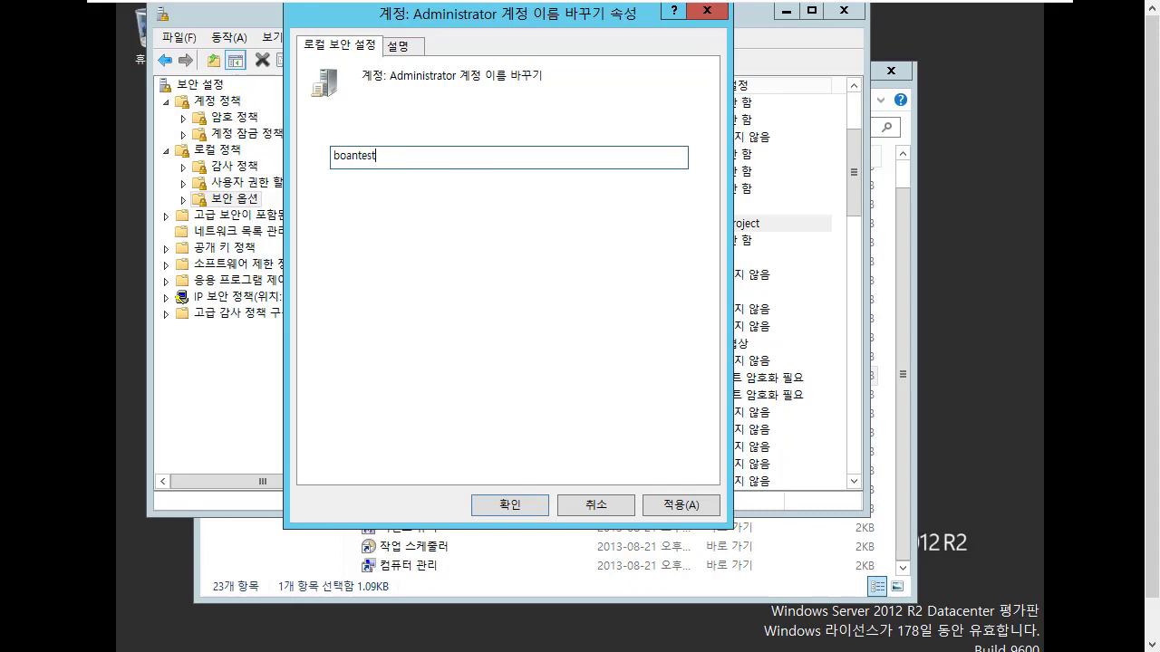
key("Return")
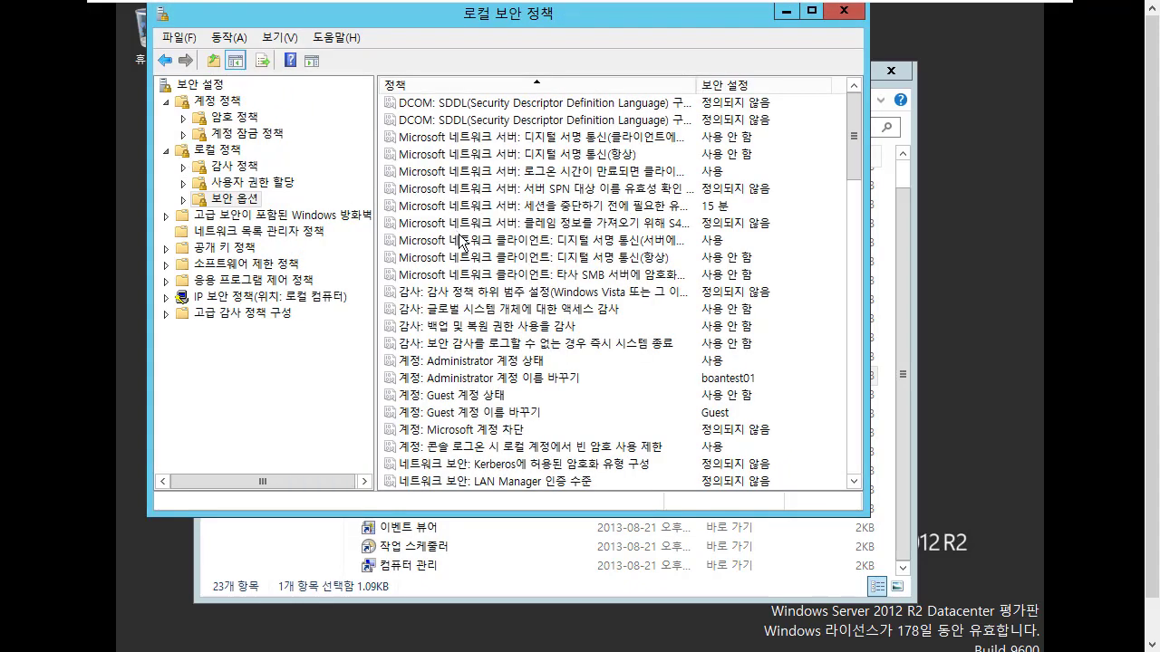
left_click(528, 328)
scroll(524, 328, "down", 2)
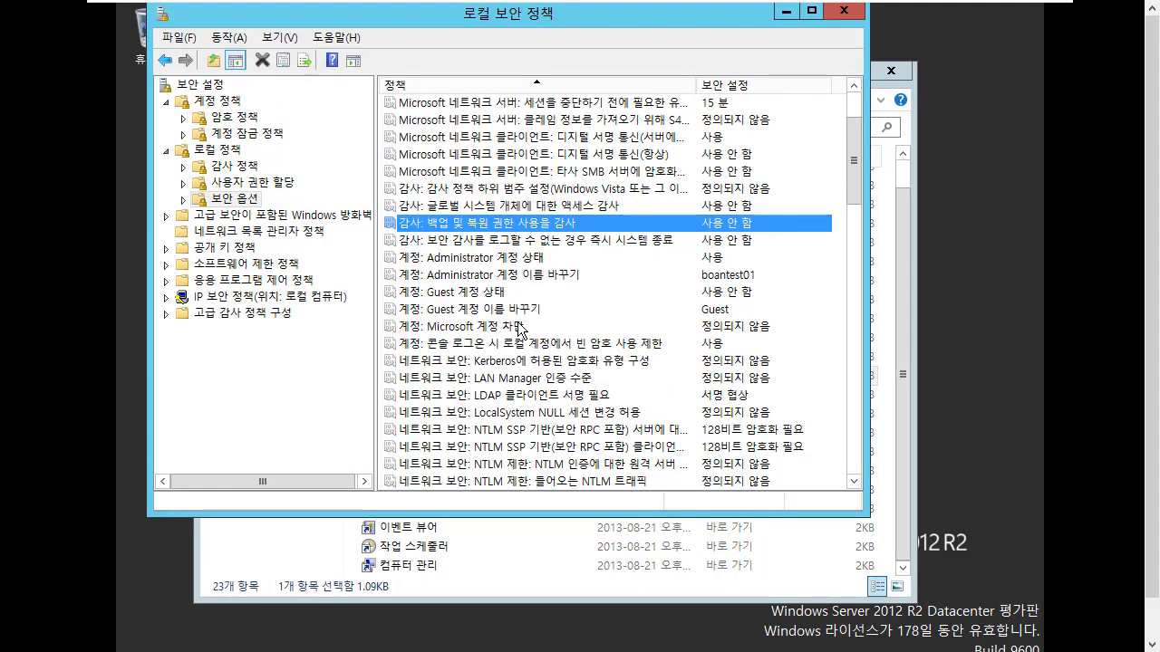
left_click(522, 276)
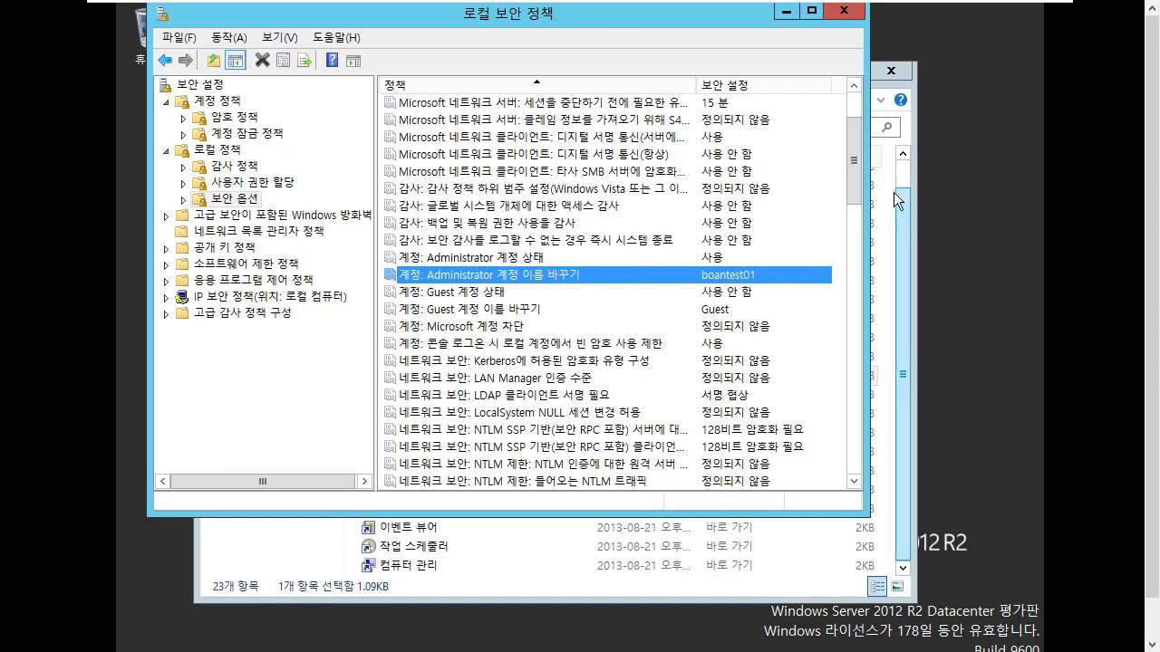
- Switch to the command prompt, run net user again and highlight the new administrator account name
key("alt+Tab")
key("alt+Tab")
key("alt+Tab")
key("alt+Tab")
key("alt+Tab")
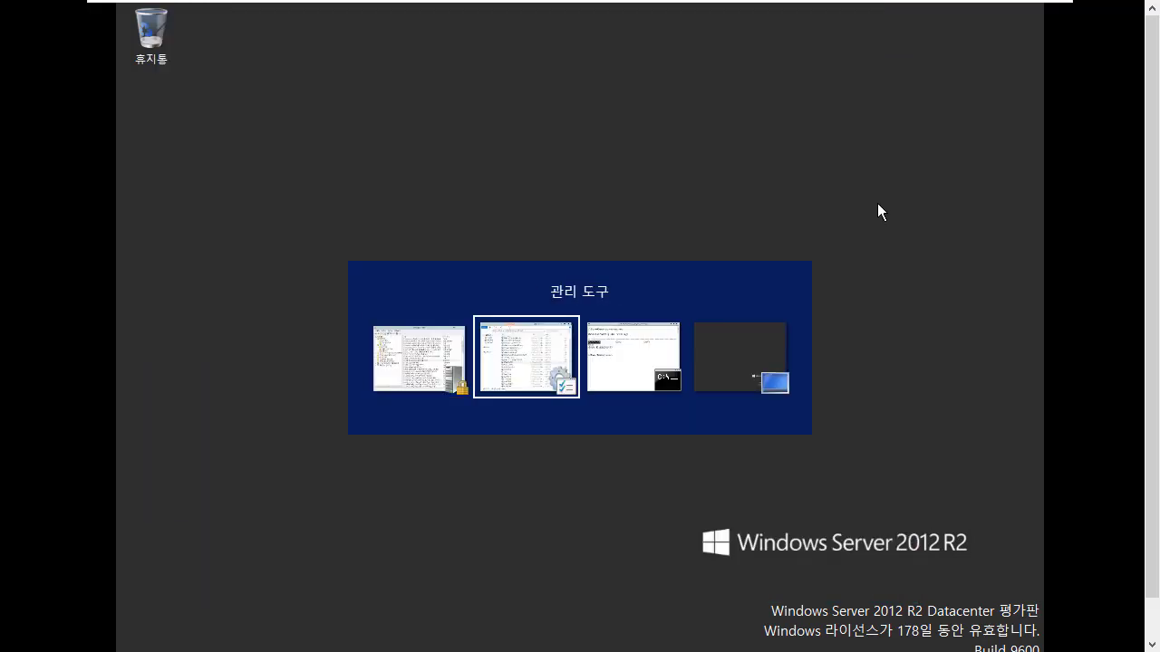
type("net")
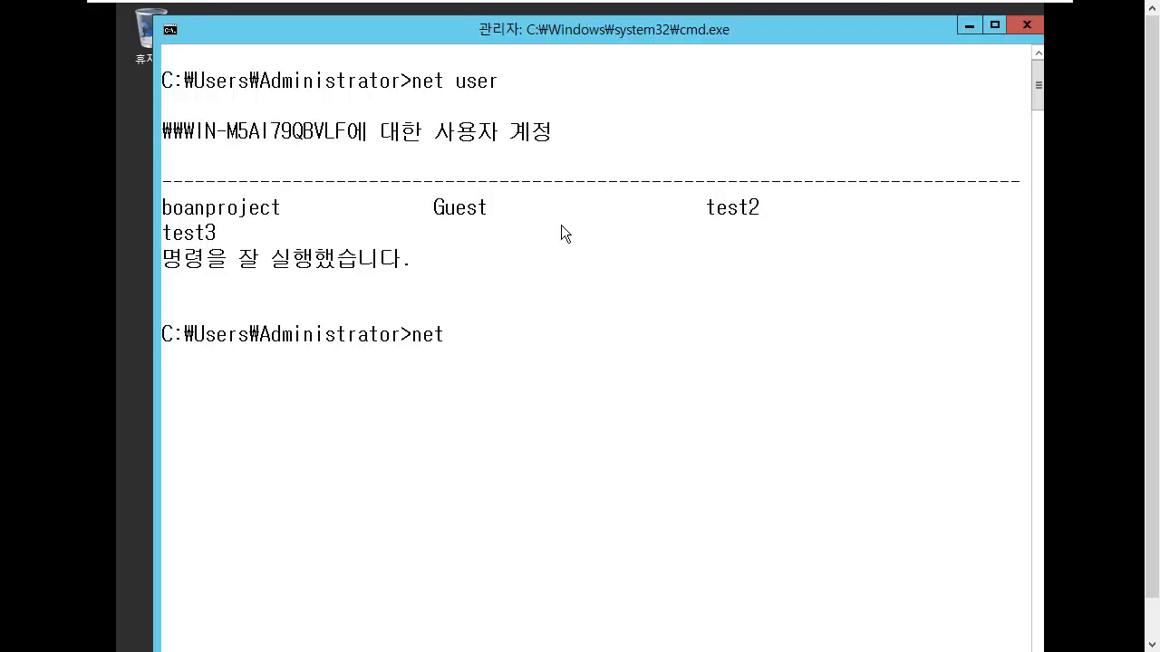
type(" user")
key("Return")
left_click(294, 311)
left_click_drag(266, 310, 162, 309)
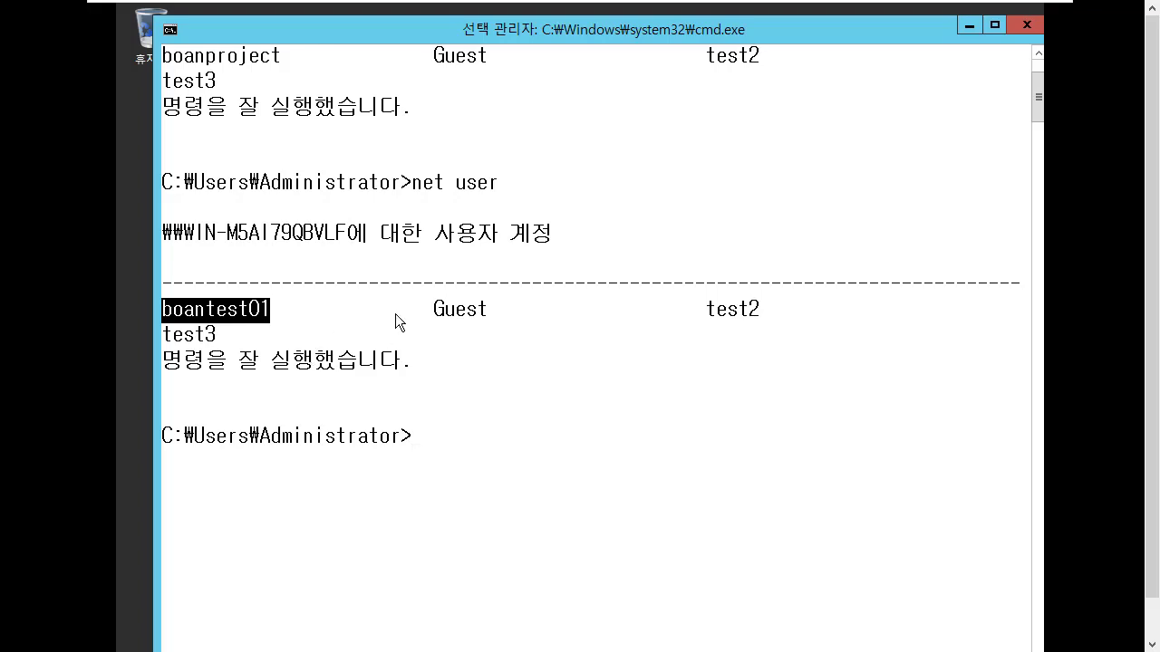
- Return to Local Security Policy and review the Guest account status, Guest rename and Administrator rename policies
key("alt+Tab")
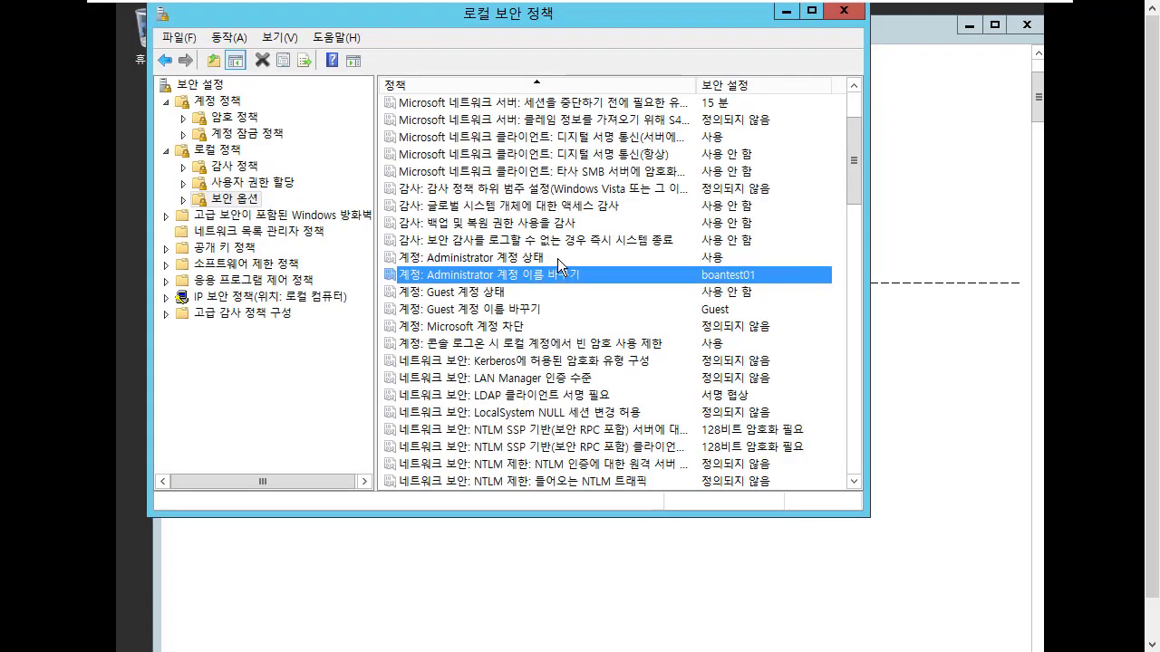
left_click(556, 290)
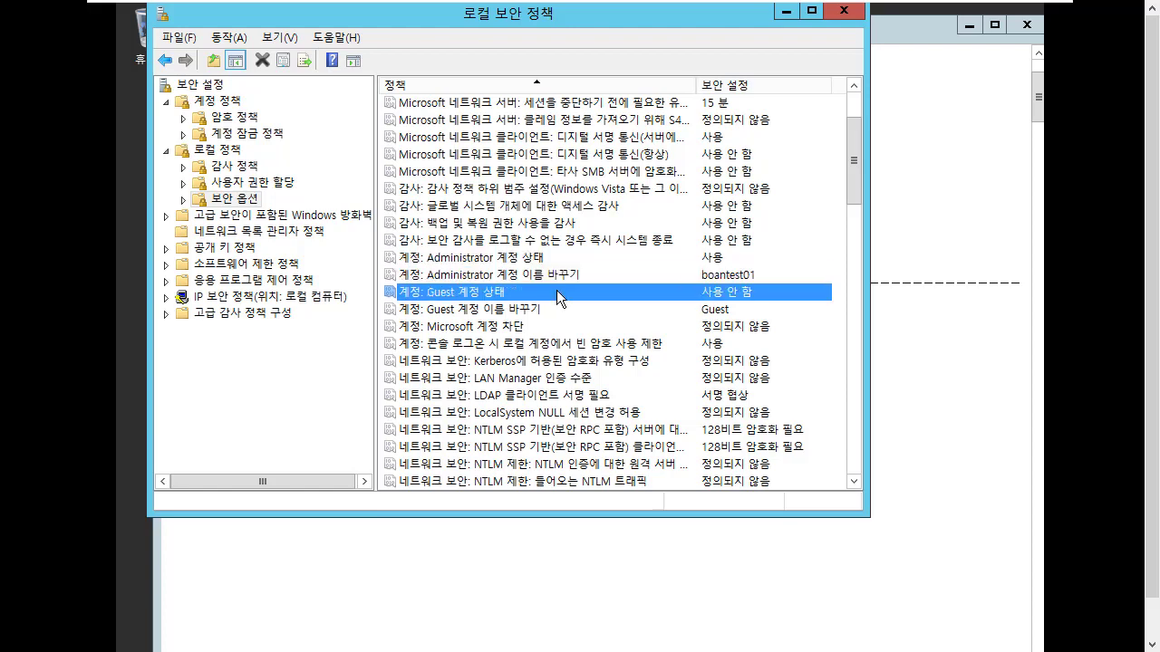
left_click(553, 308)
left_click(556, 276)
- Minimize the command prompt window and reposition the Local Security Policy window on the desktop
key("alt+Tab")
left_click(753, 286)
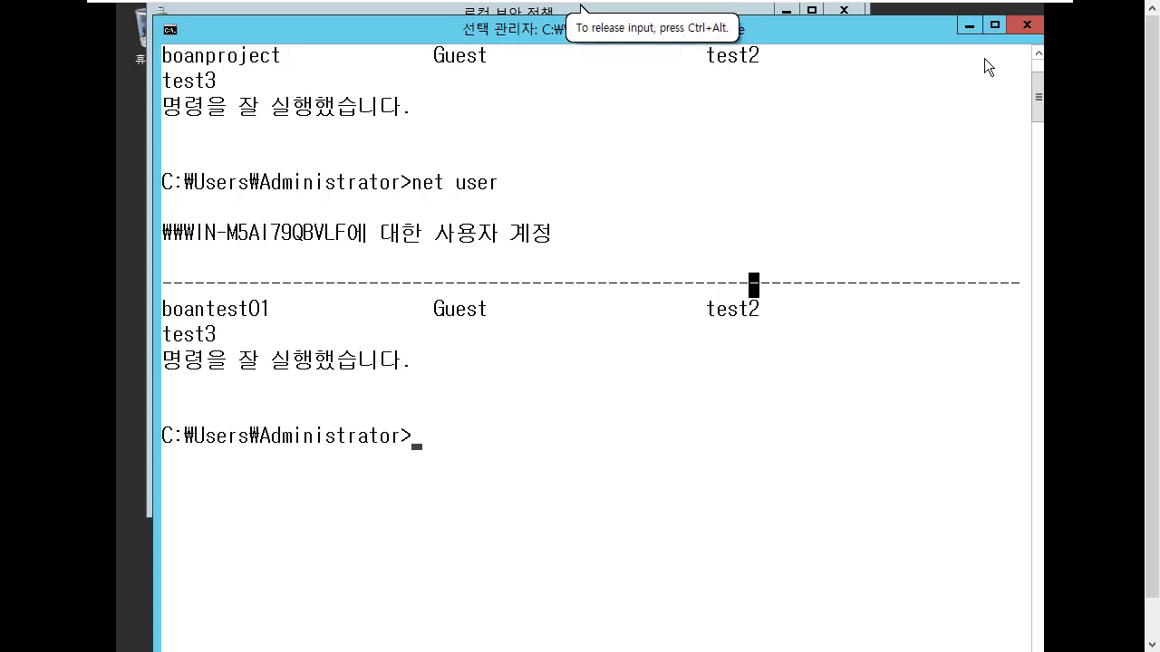
left_click(969, 25)
left_click(568, 188)
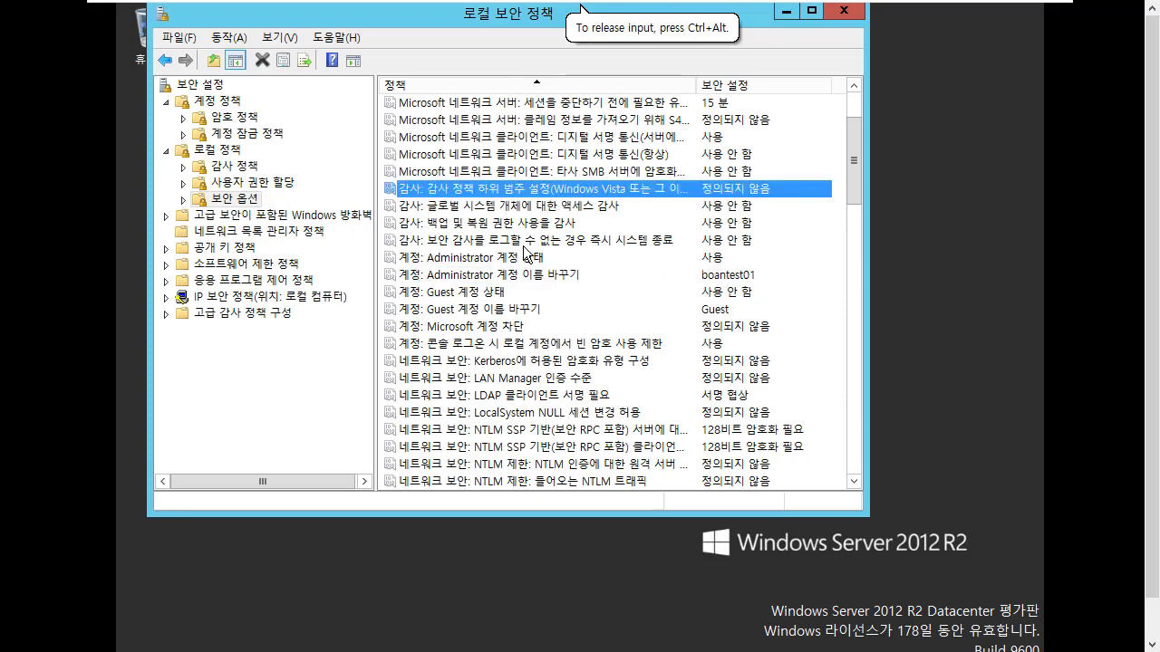
left_click_drag(484, 14, 614, 17)
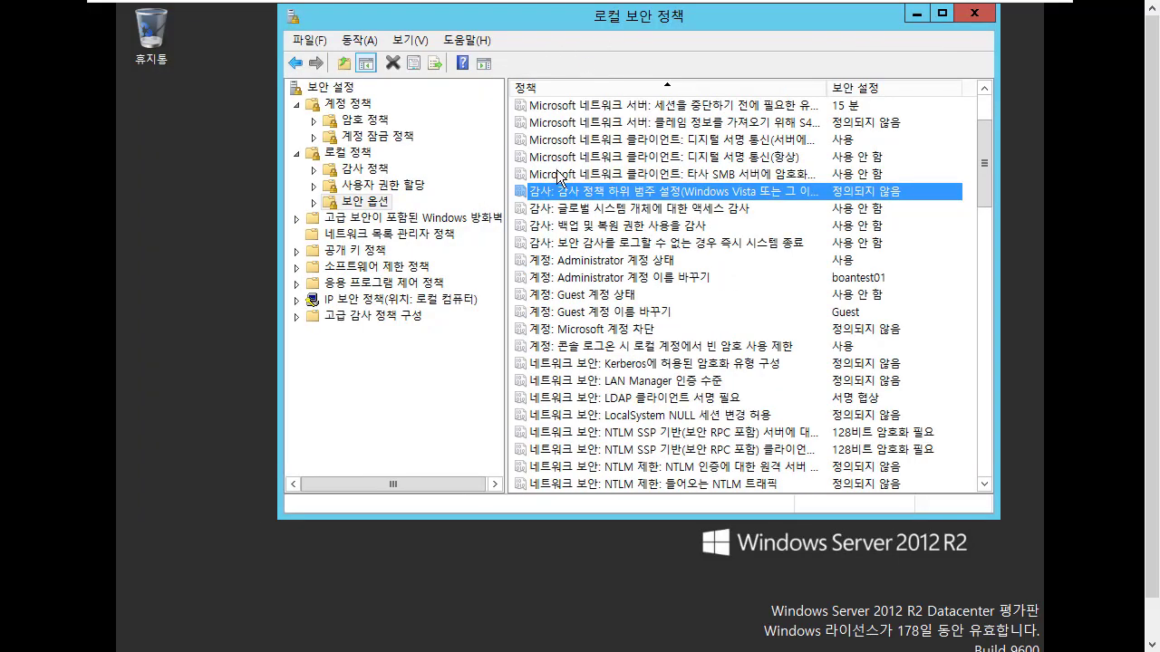
left_click_drag(581, 20, 540, 25)
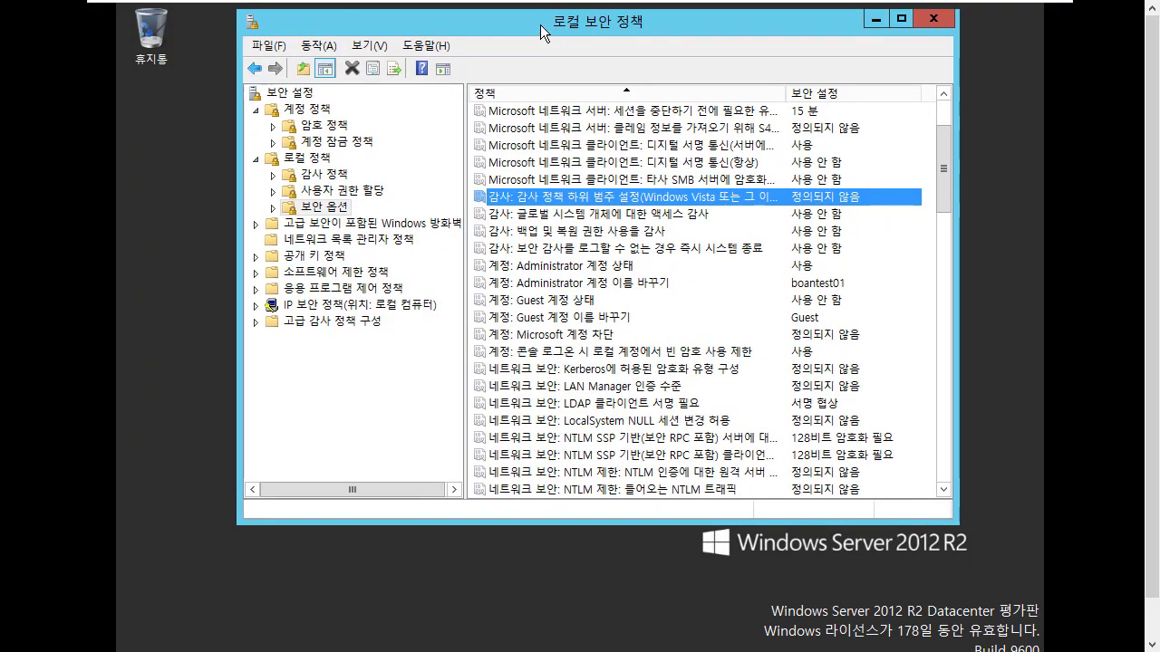